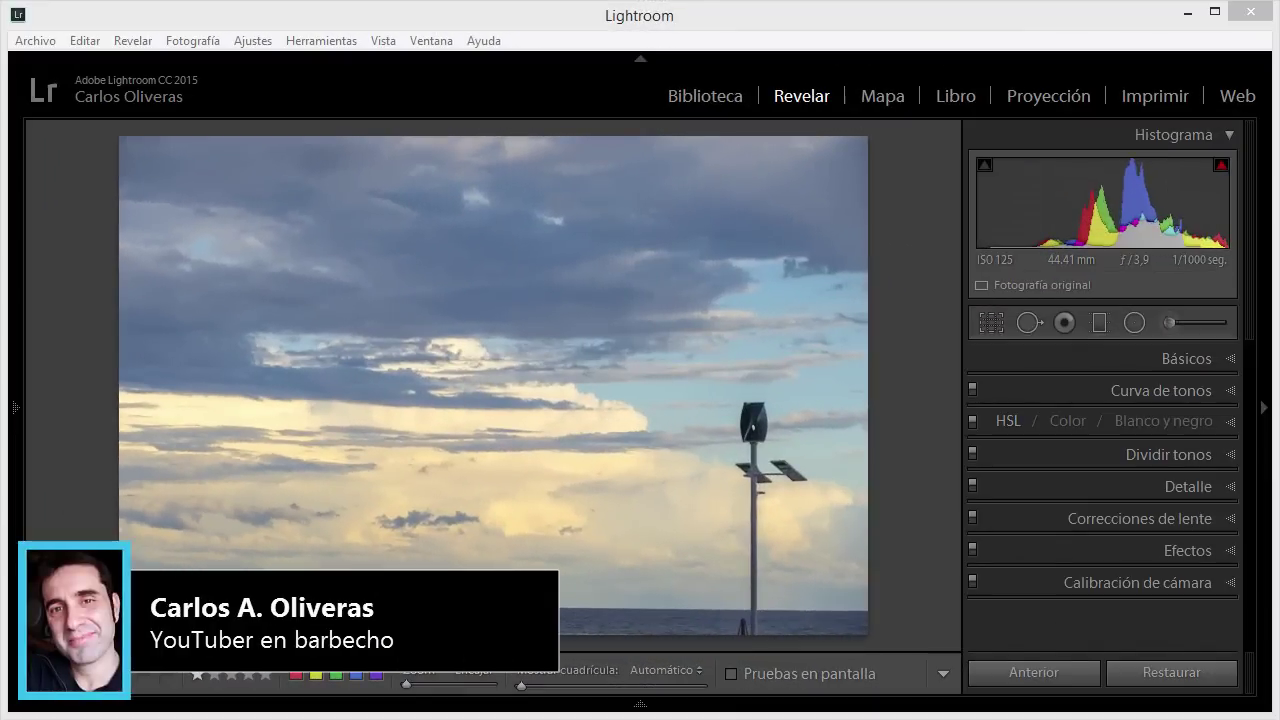
Expand the Correcciones de lente panel, then collapse it again
left_click(692, 20)
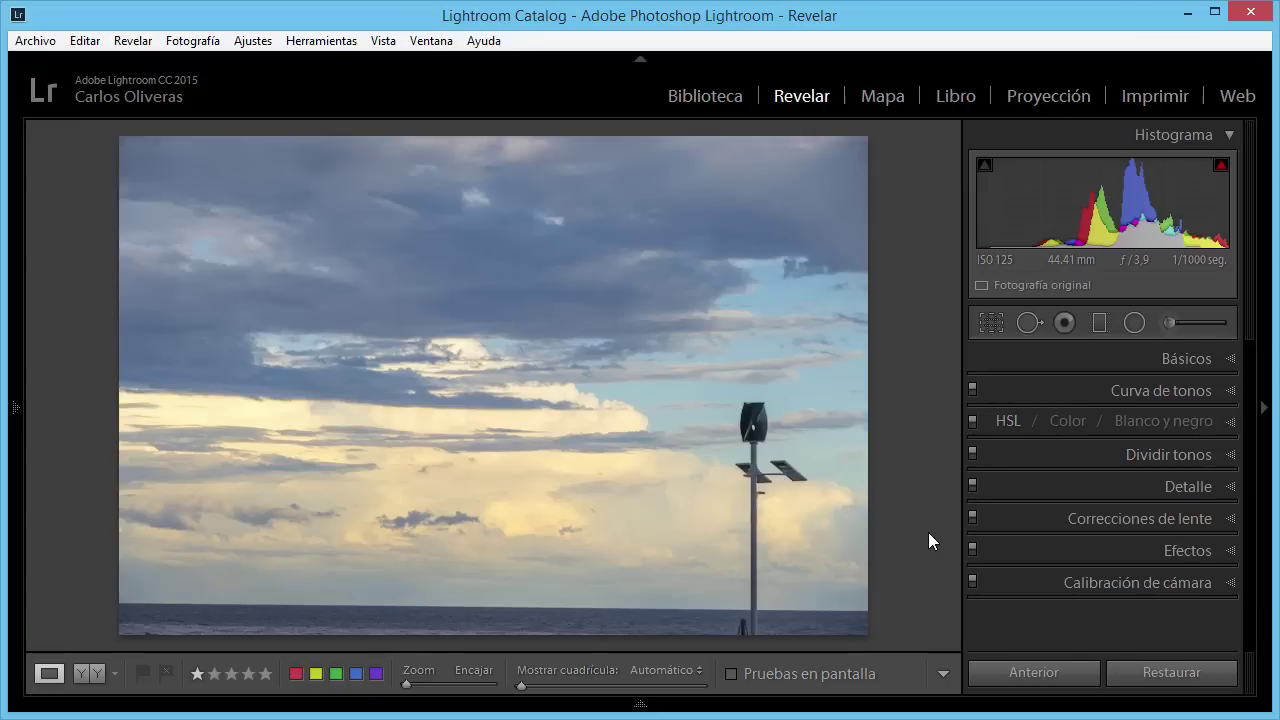
left_click(1169, 519)
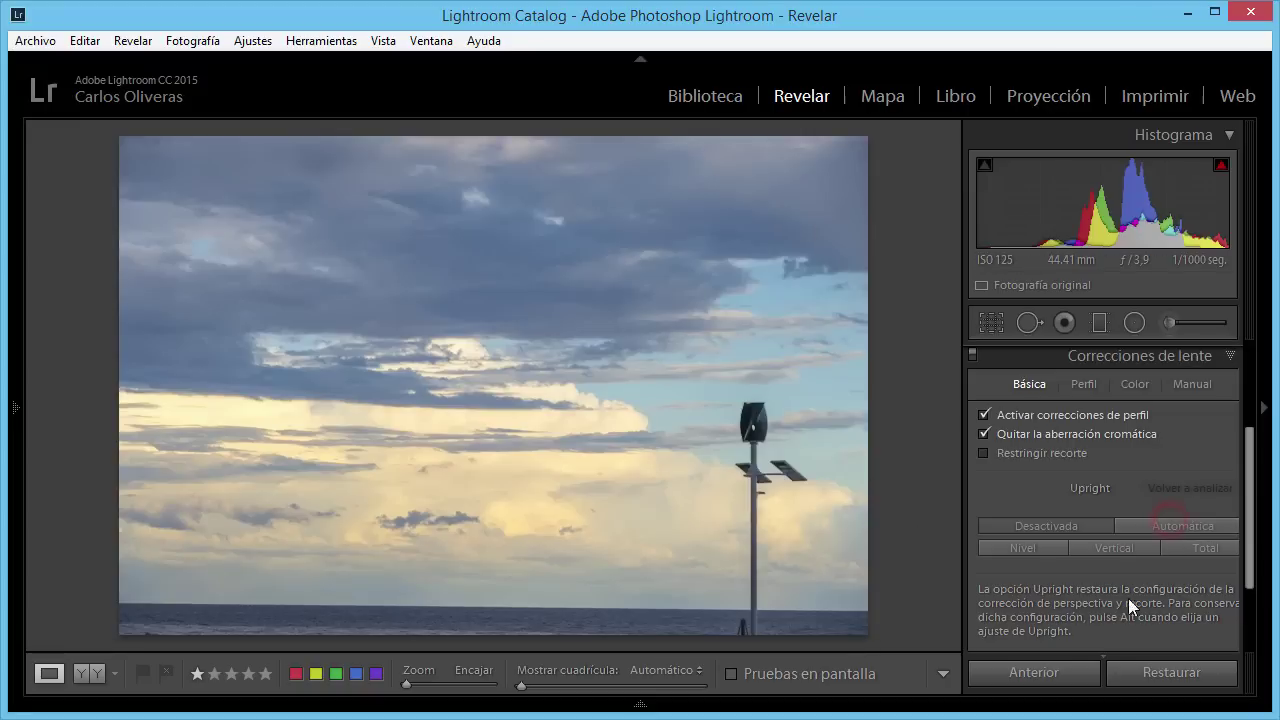
left_click(1110, 356)
Open and close the Crop Overlay tool, then bring up the Vista menu
left_click(993, 322)
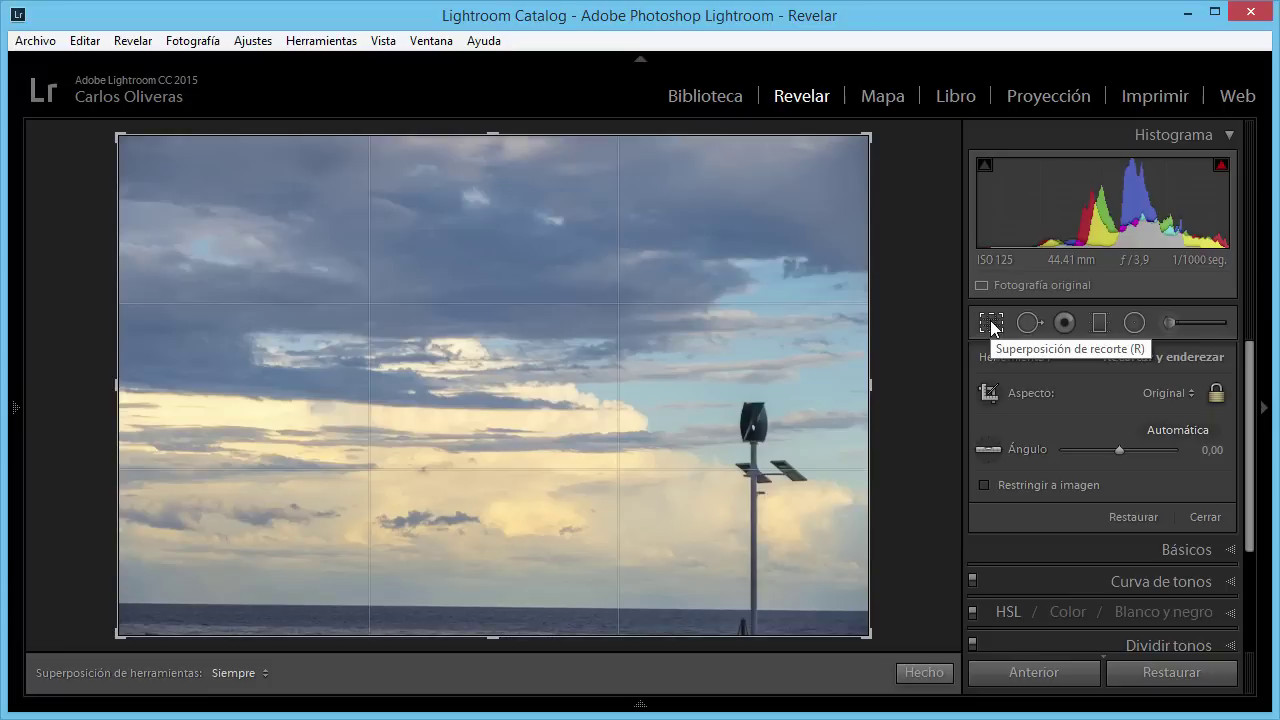
left_click(992, 324)
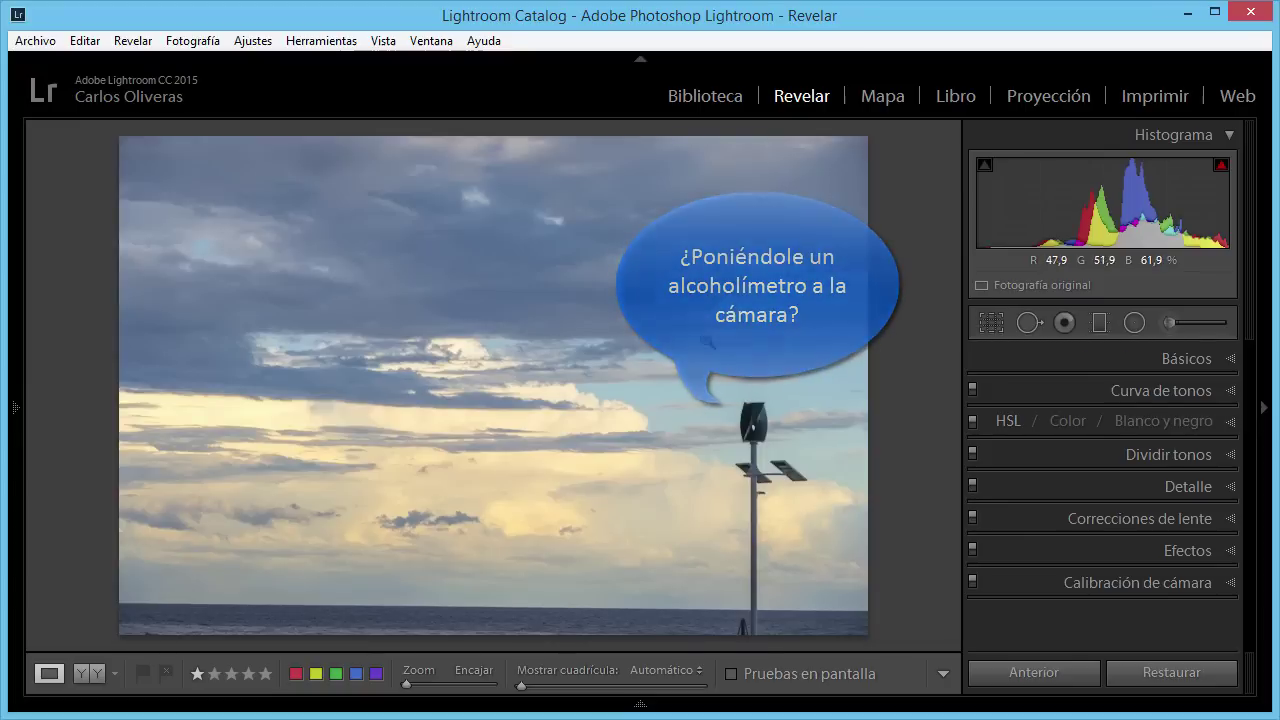
left_click(383, 42)
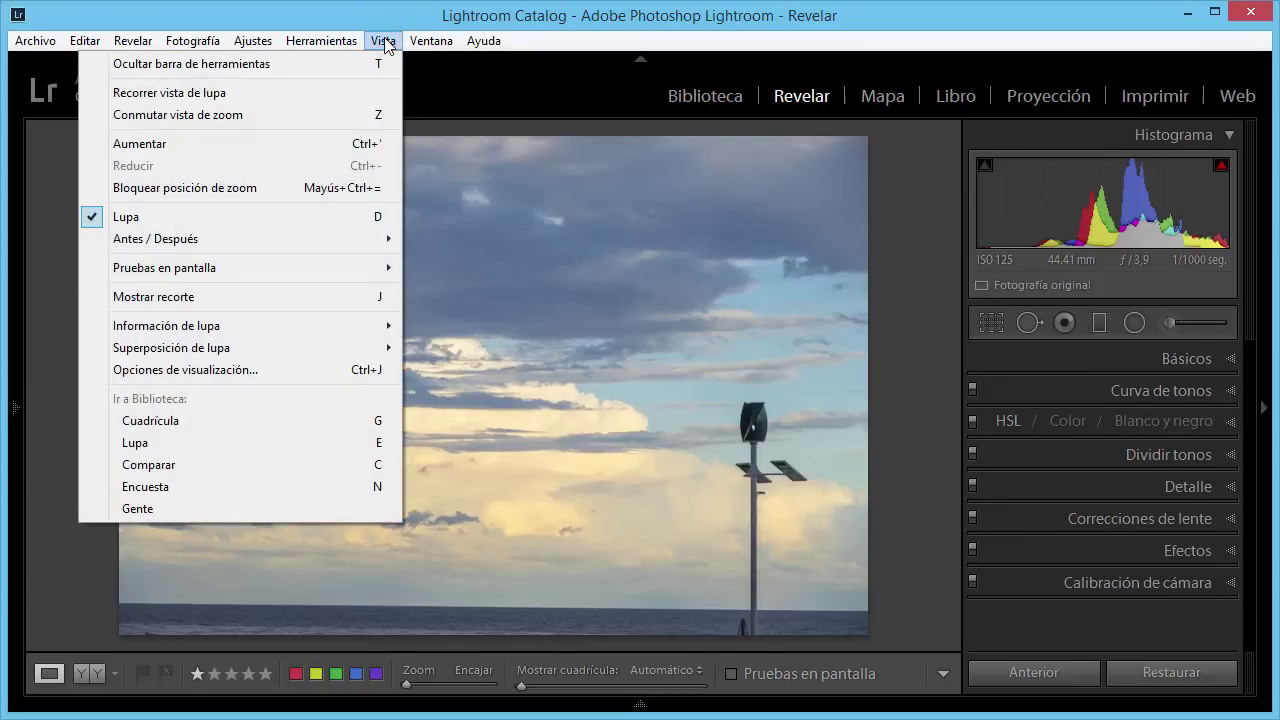
mouse_move(171, 347)
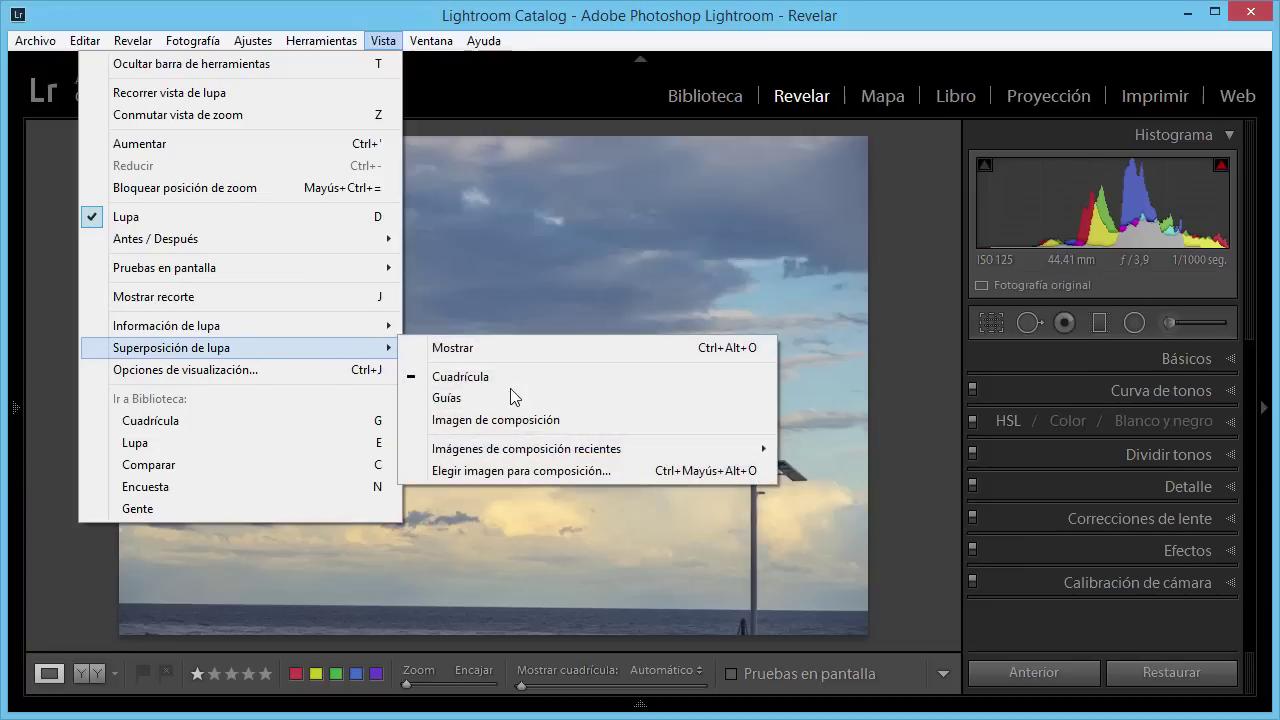
Overlay Guías, align the crosshair with the horizon and lamppost, then hide them
left_click(513, 390)
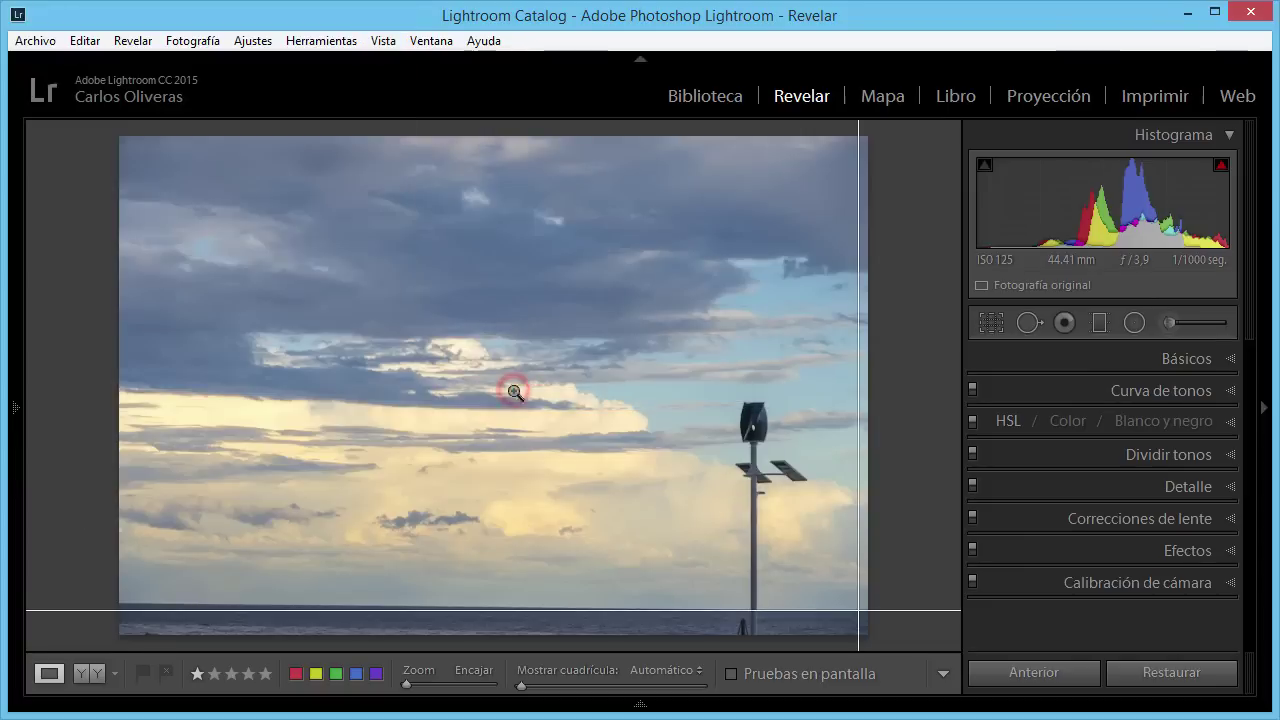
left_click_drag(858, 609, 508, 369)
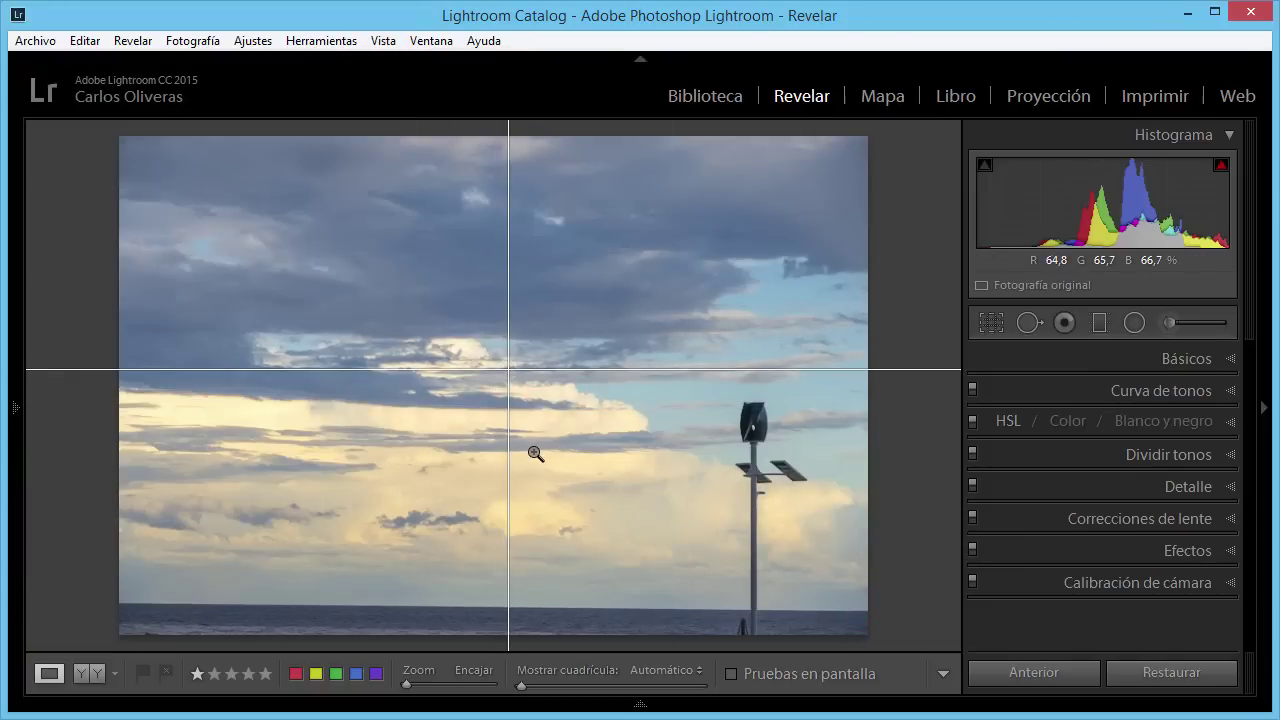
mouse_move(508, 369)
left_mouse_down()
mouse_move(826, 613)
mouse_move(842, 609)
left_mouse_up()
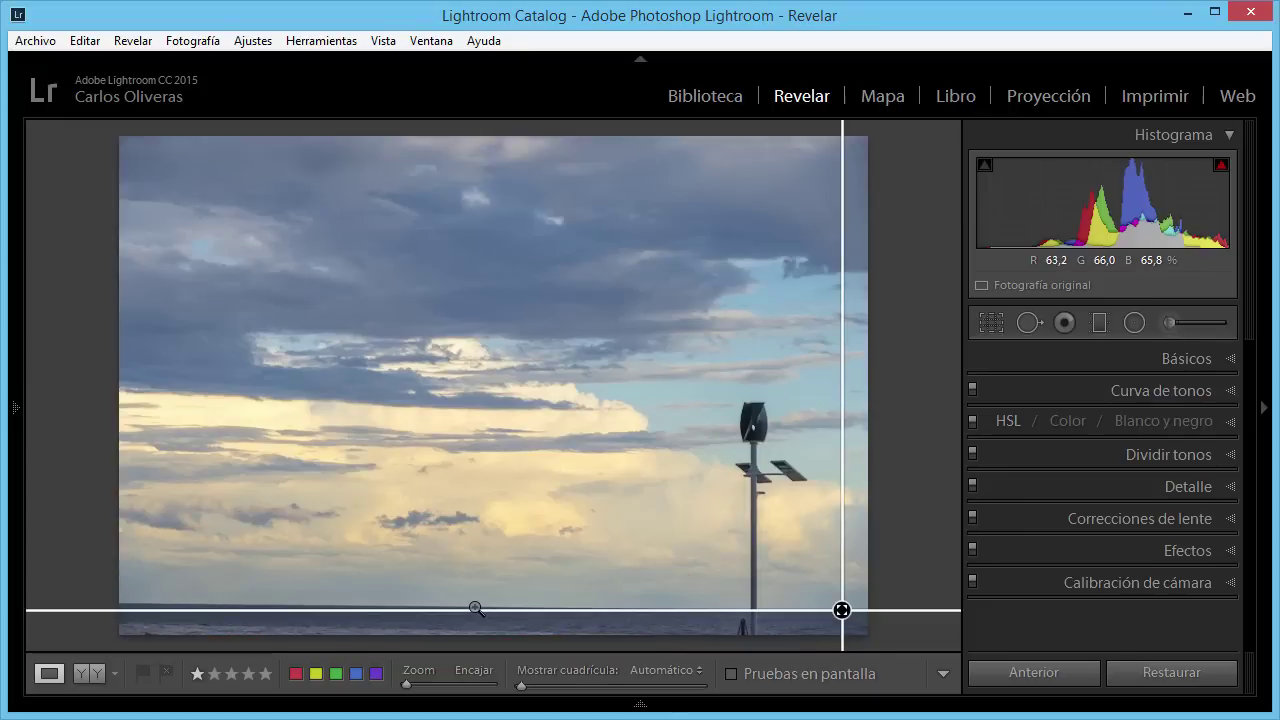
key("ctrl+alt+o")
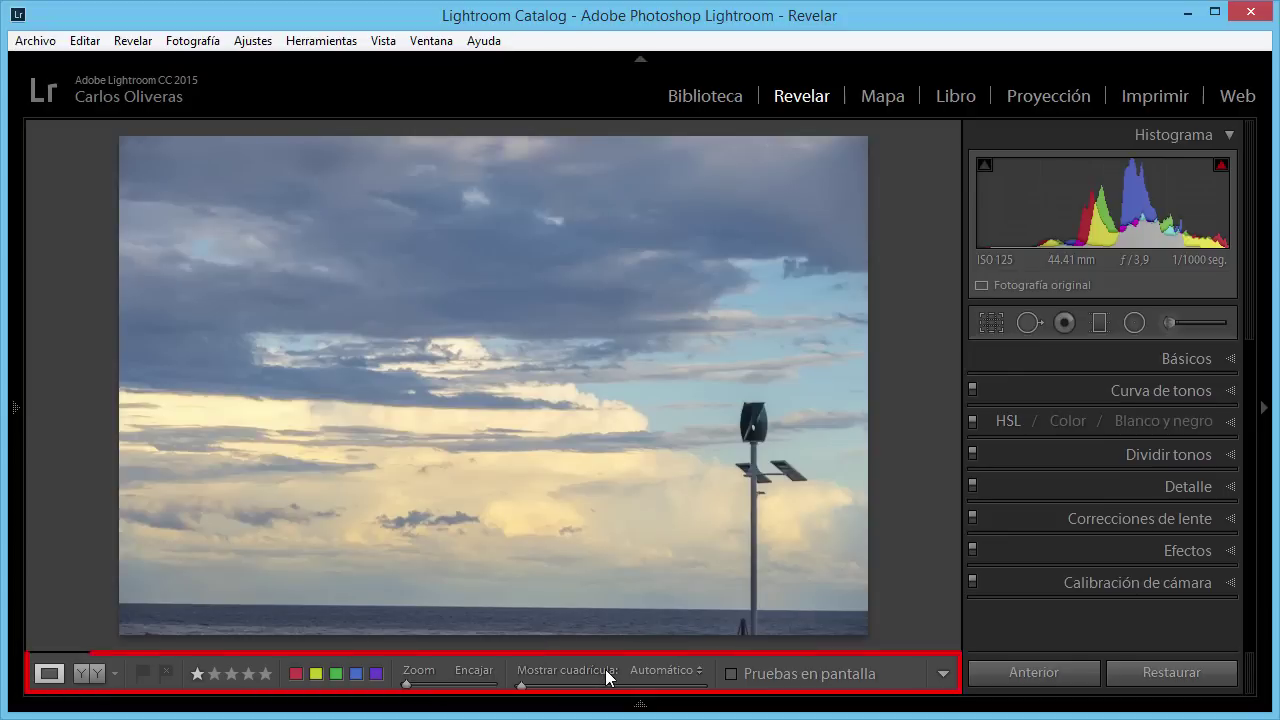
Add grid controls to the toolbar and set Mostrar cuadrícula to Siempre
key("t")
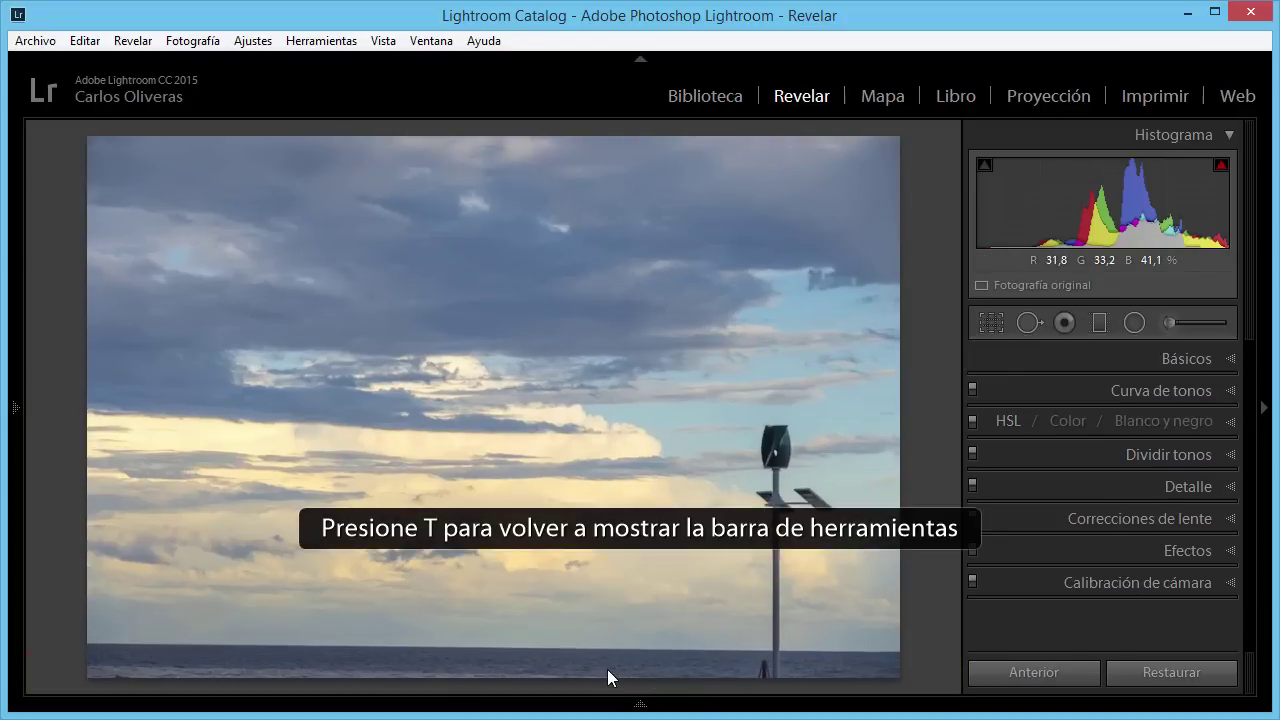
key("t")
left_click(944, 674)
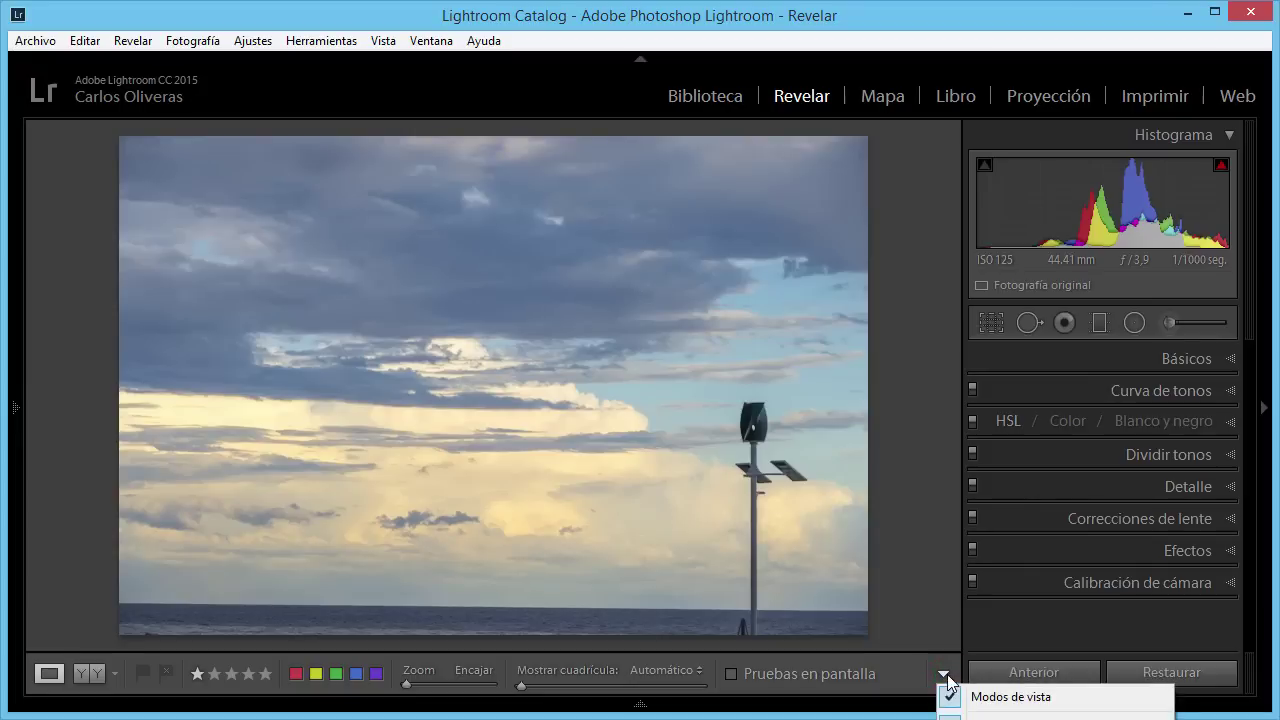
left_click(946, 676)
left_click(1010, 716)
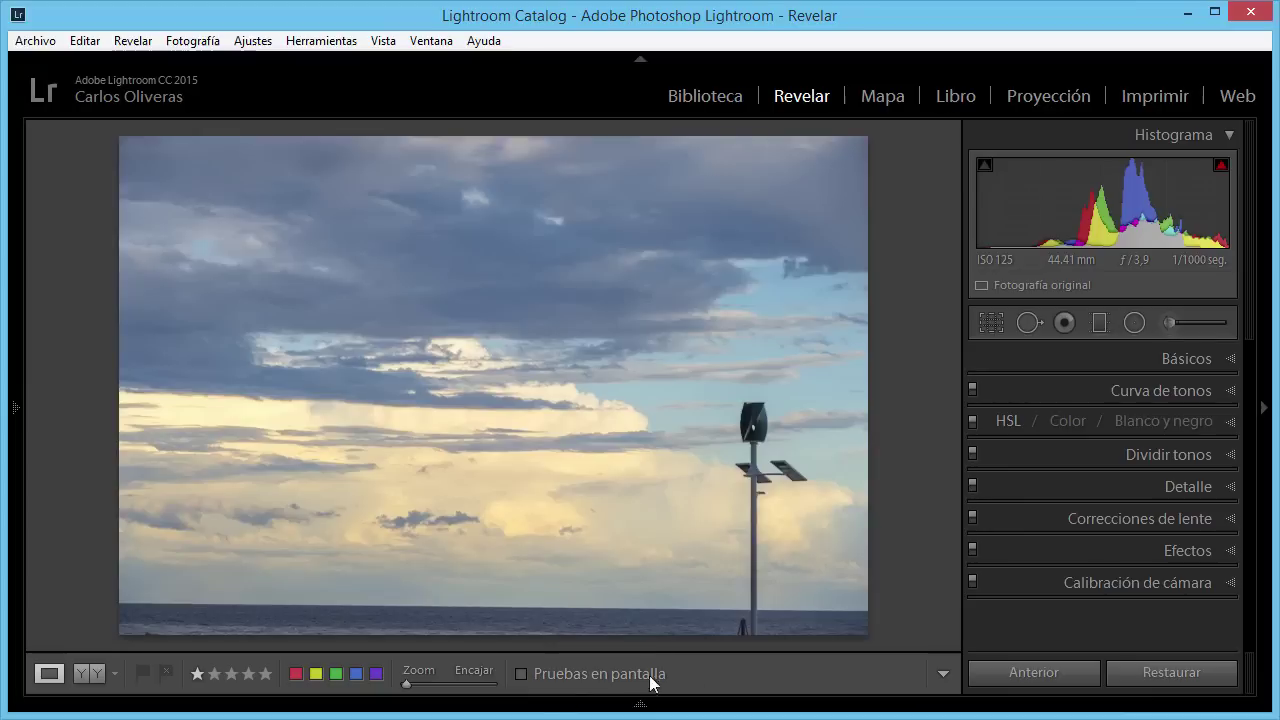
left_click(946, 677)
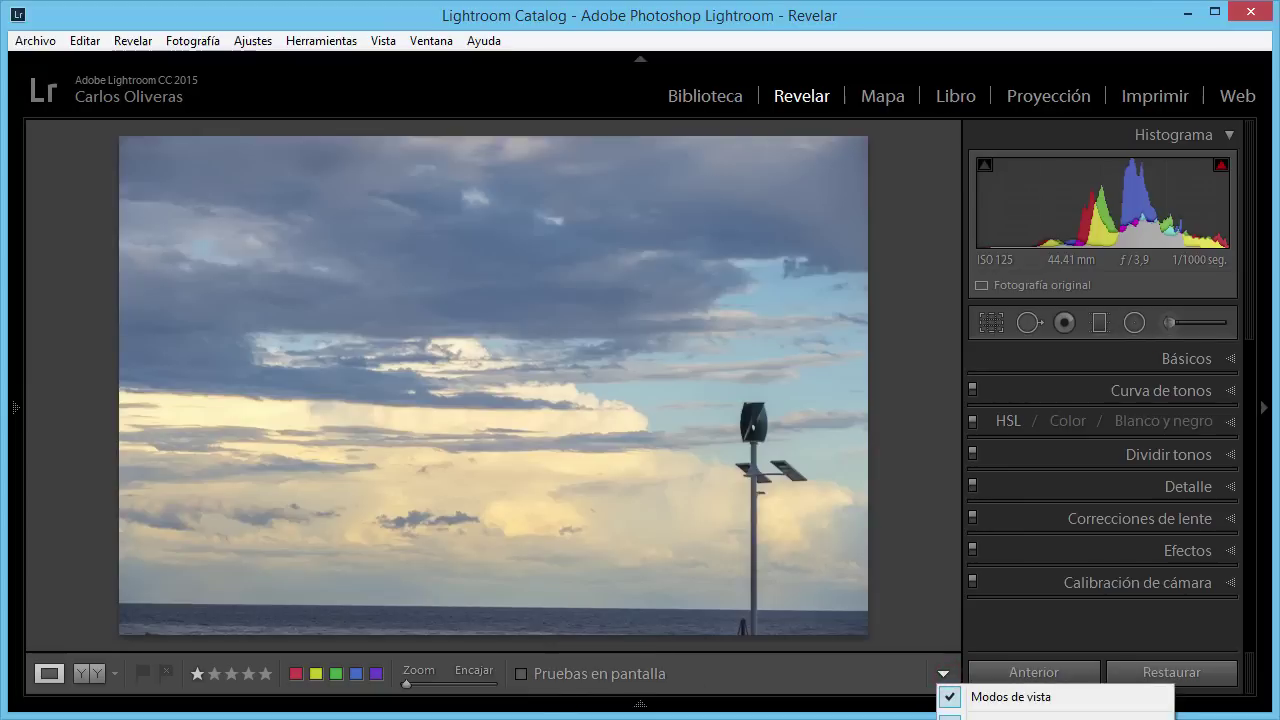
left_click(1010, 716)
left_click(652, 670)
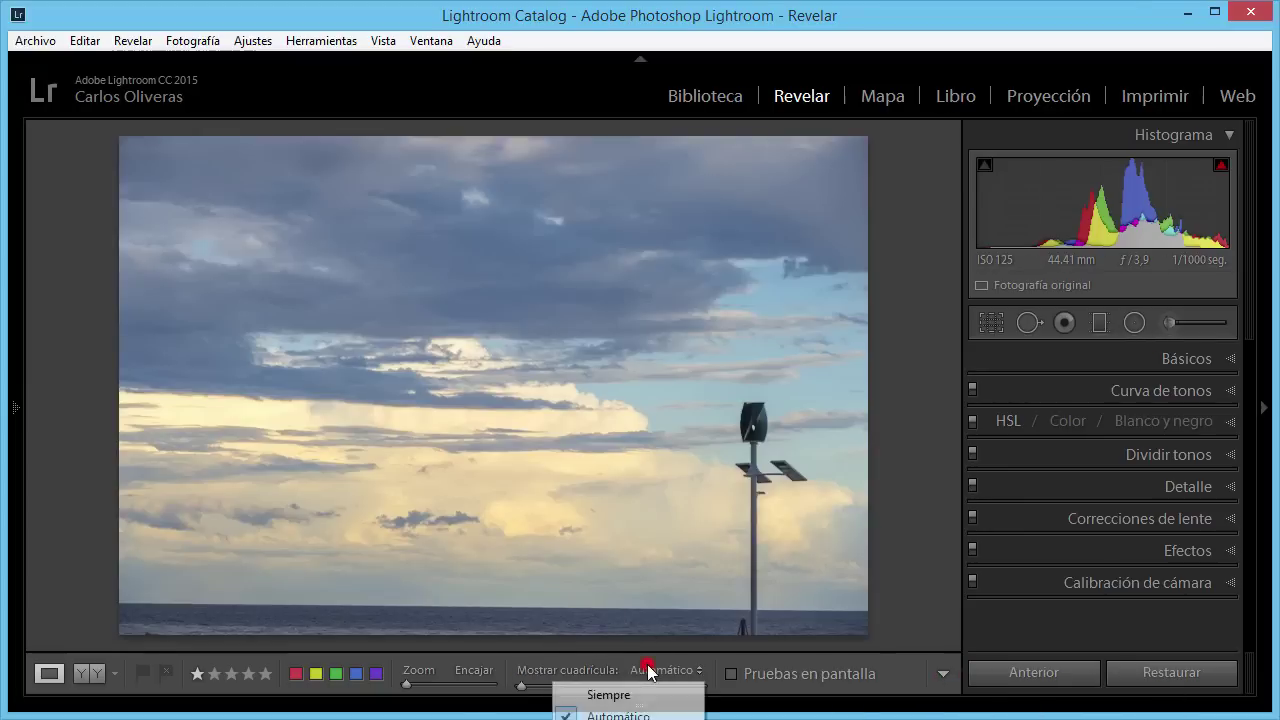
left_click(640, 694)
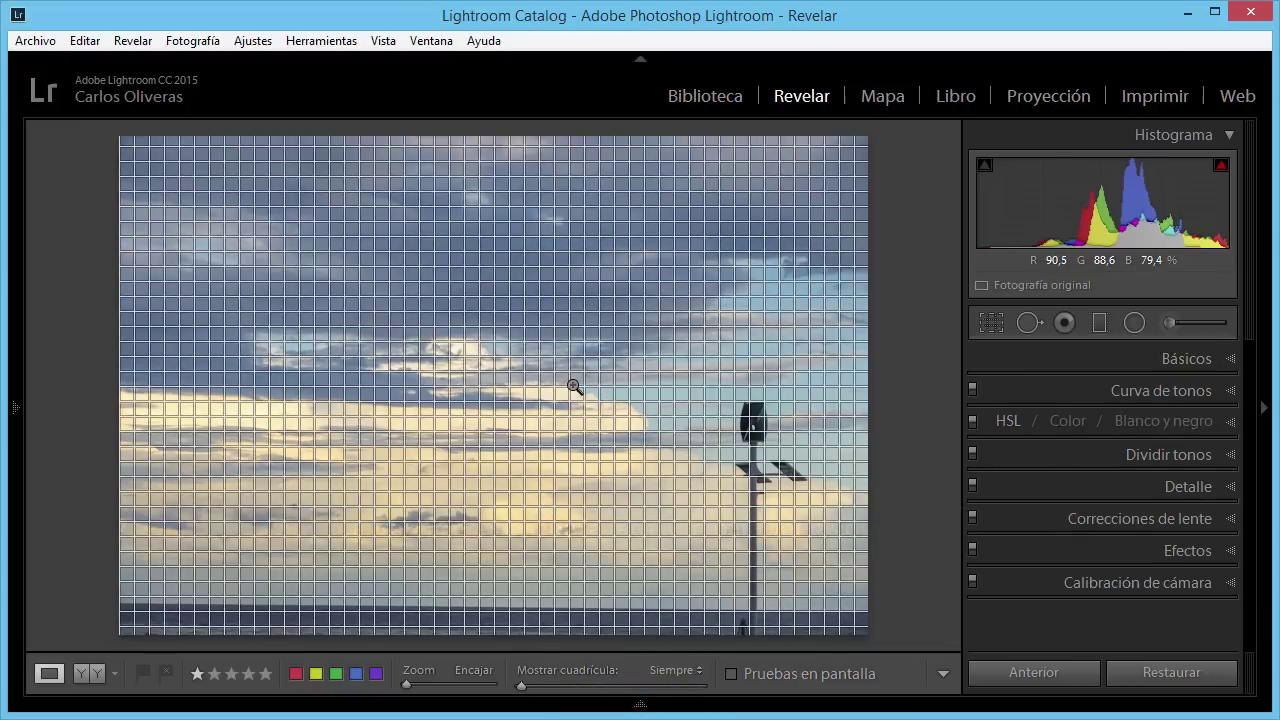
Set the grid size to 25 and the grid opacity to 80
key("ctrl")
left_click_drag(484, 140, 510, 140)
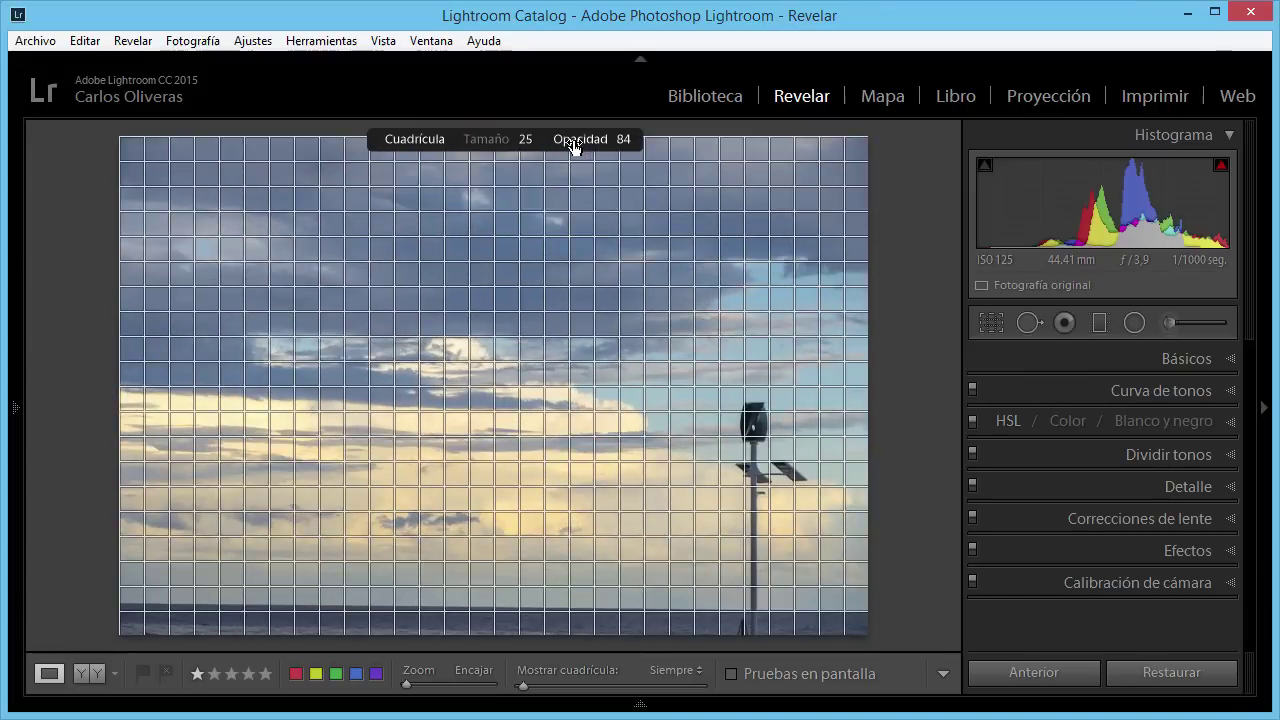
left_click_drag(575, 147, 565, 147)
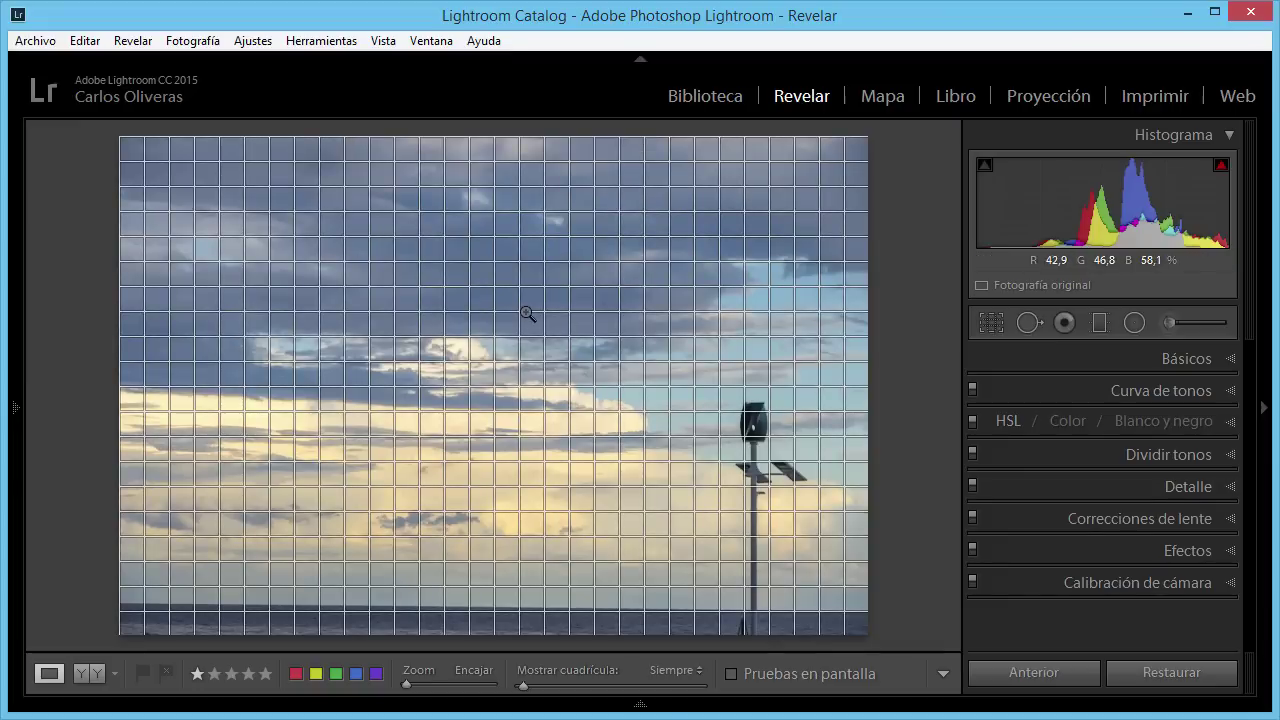
Return grid display to Automático, tweak the grid density, and hide the grid
left_click(677, 678)
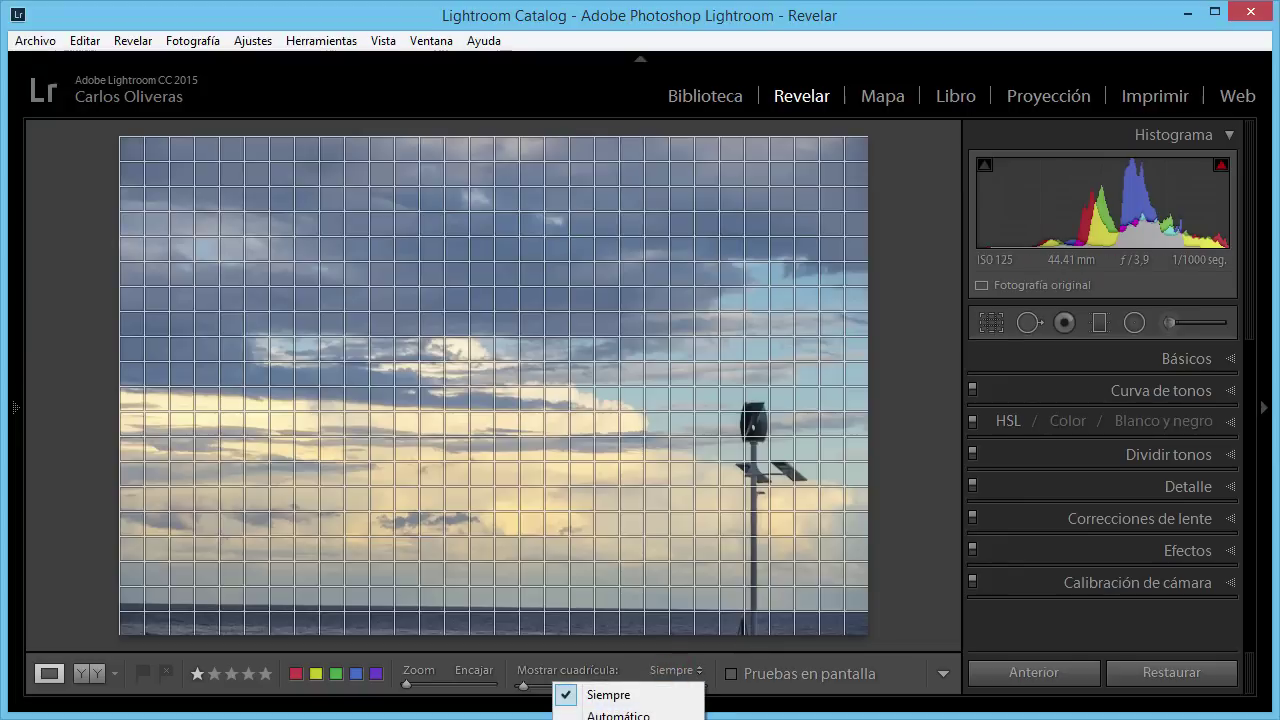
left_click(620, 715)
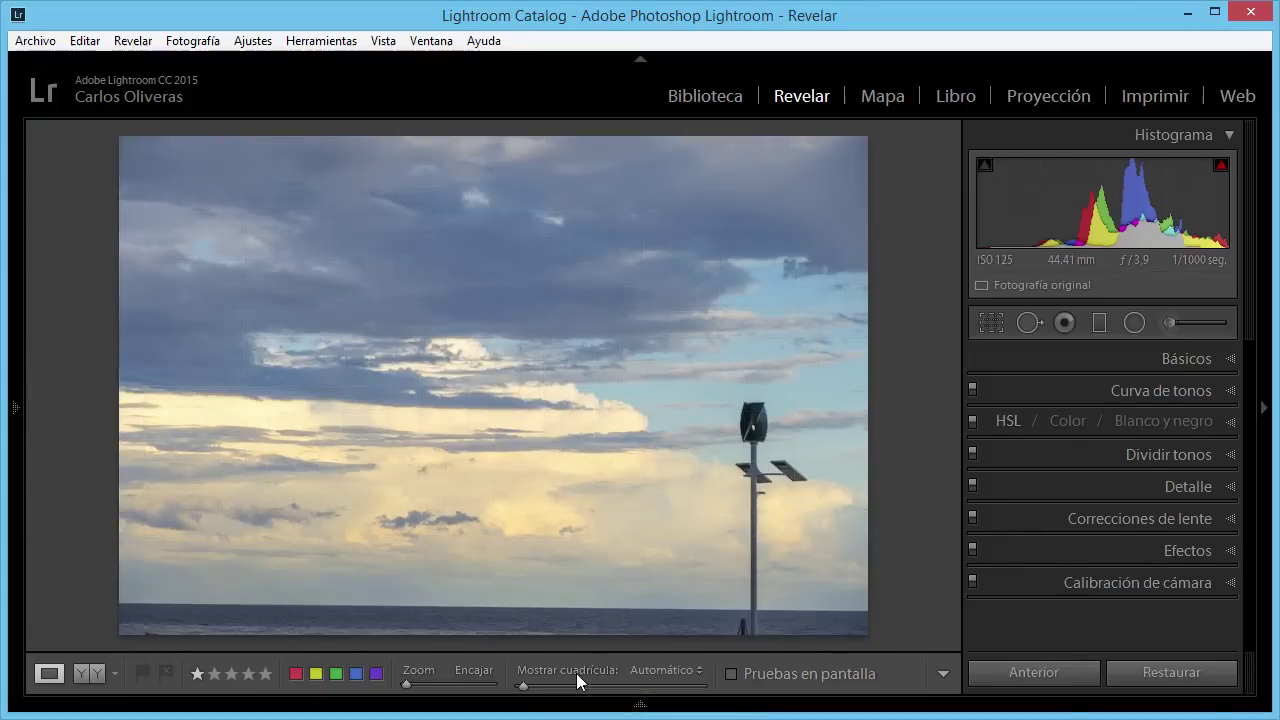
left_click(542, 686)
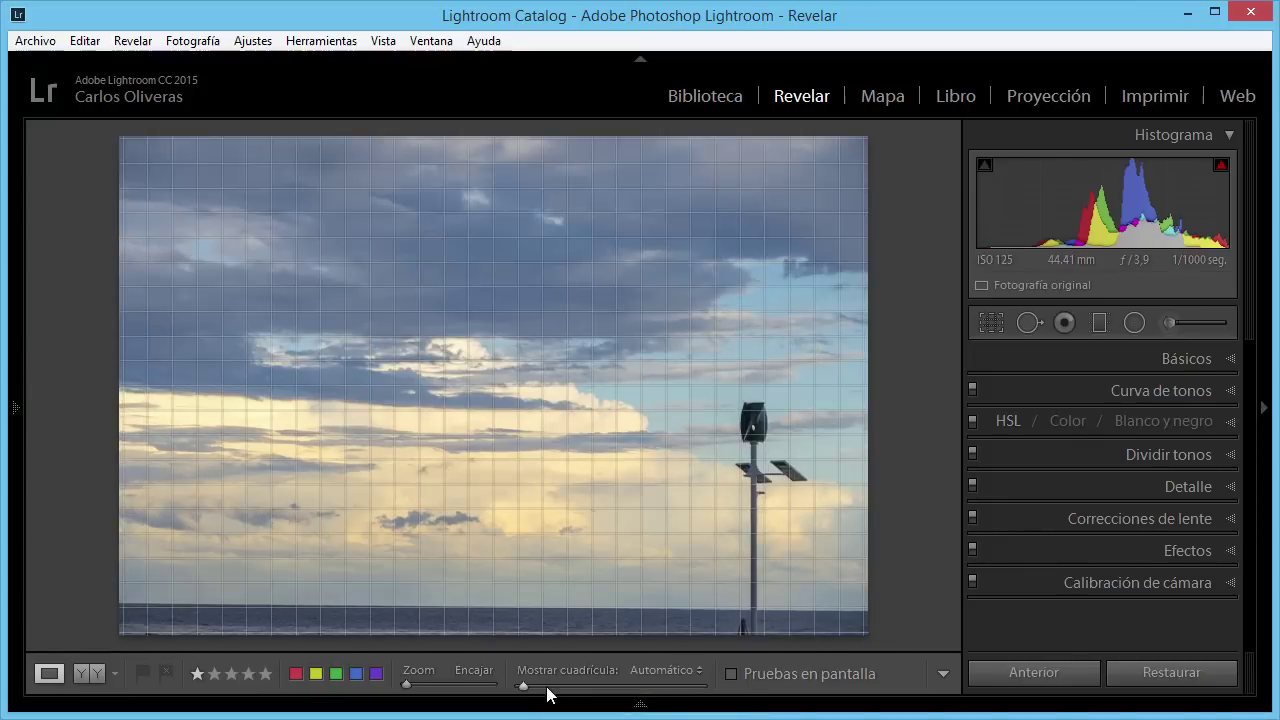
mouse_move(524, 686)
left_mouse_down()
mouse_move(543, 684)
mouse_move(525, 688)
left_mouse_up()
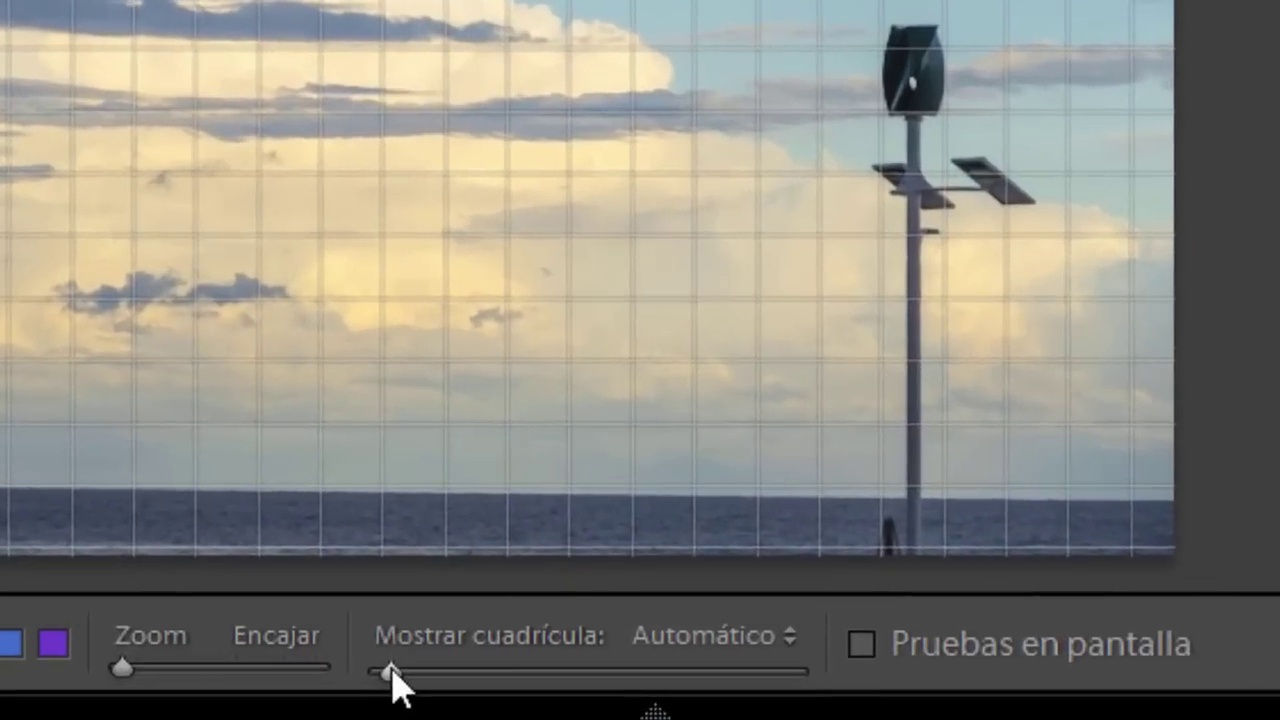
left_click(524, 686)
left_click_drag(390, 686, 393, 664)
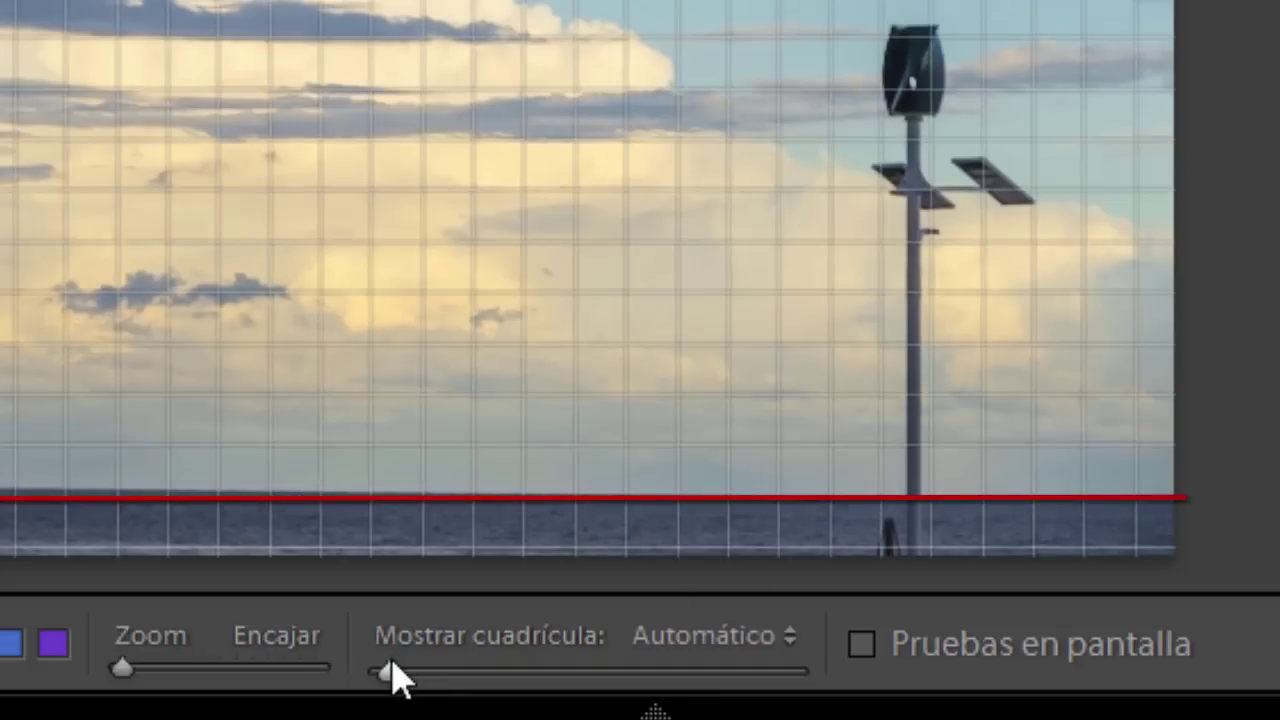
left_click_drag(391, 662, 391, 662)
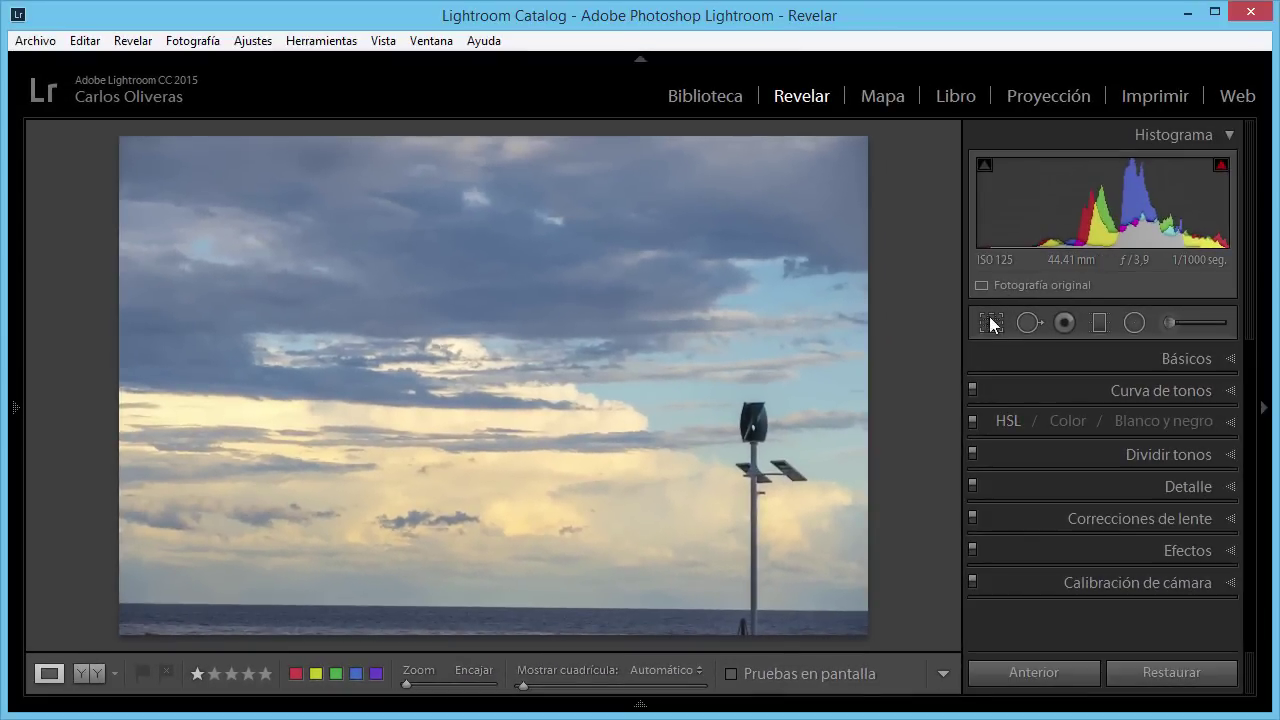
Trace the sea horizon with the Straighten ruler to rotate the seascape −0,65°
left_click(989, 322)
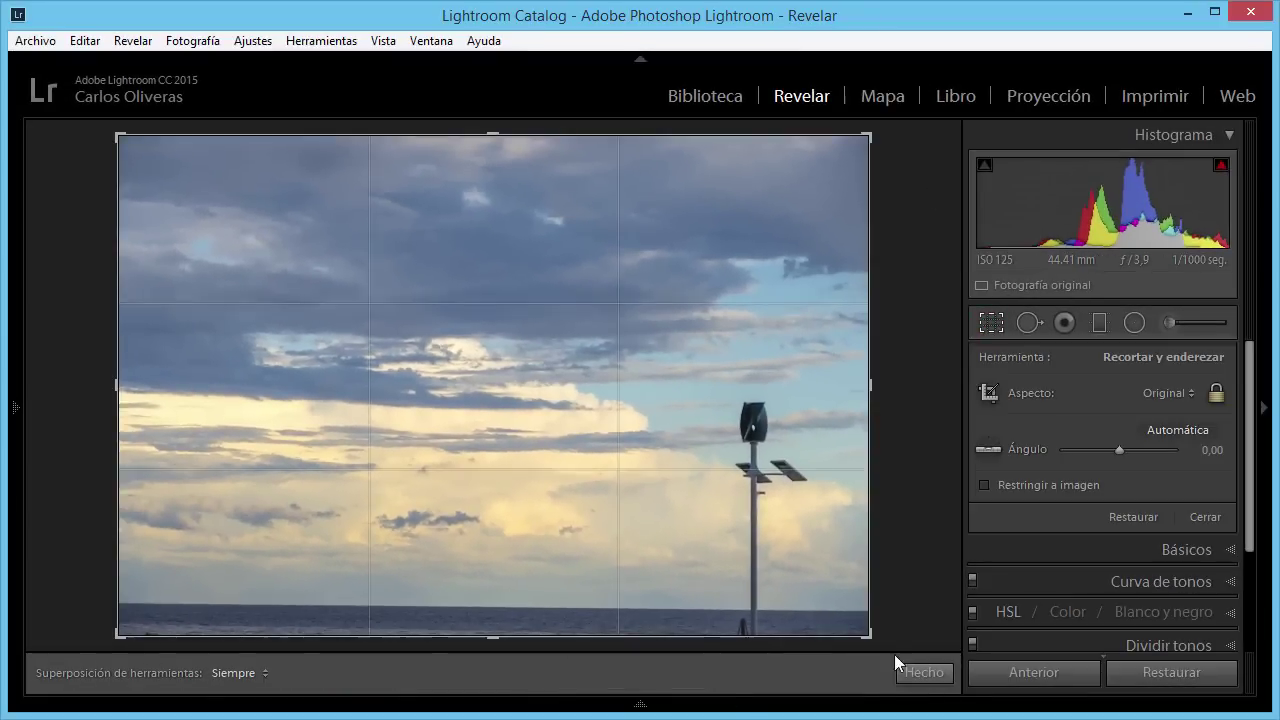
left_click_drag(882, 640, 886, 634)
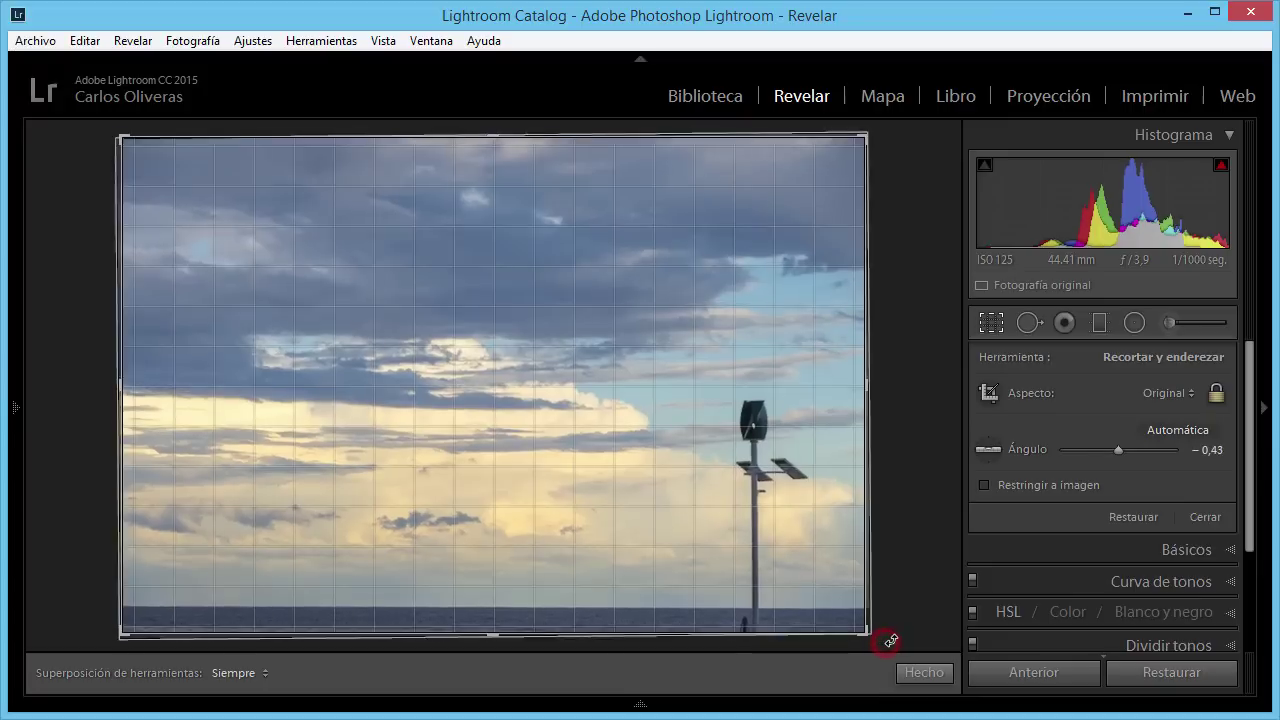
key("ctrl+z")
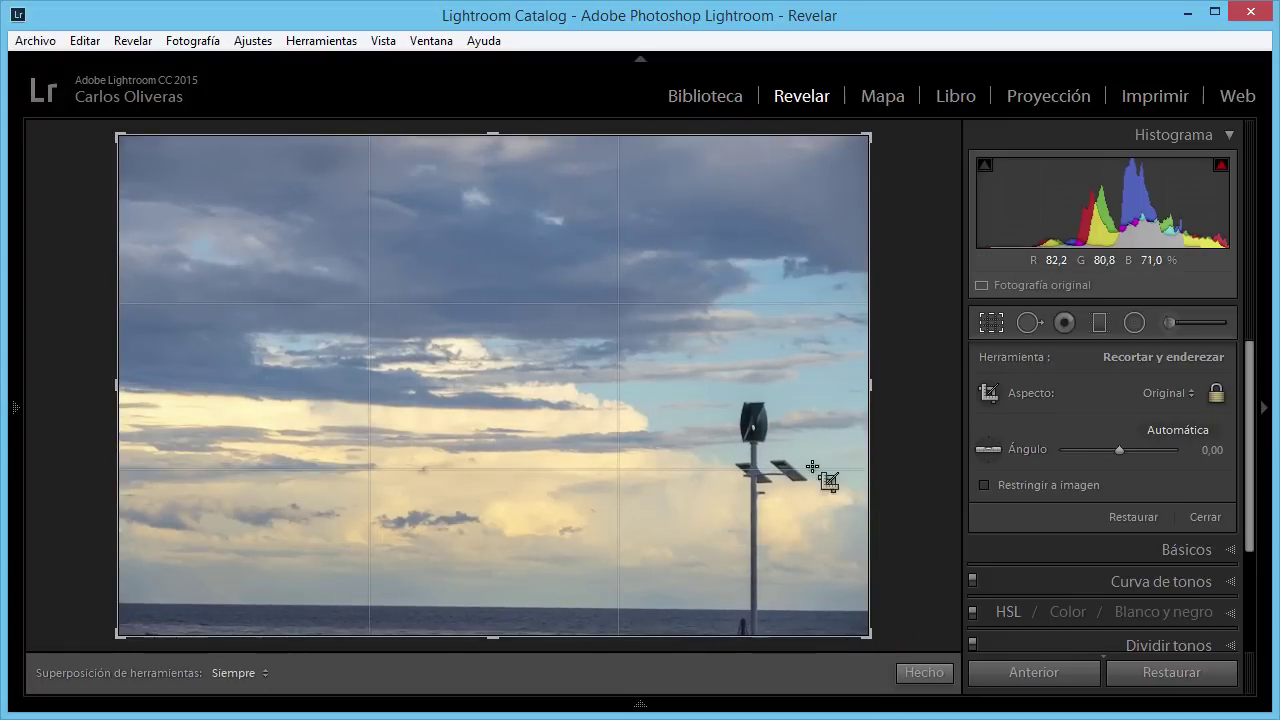
left_click(990, 449)
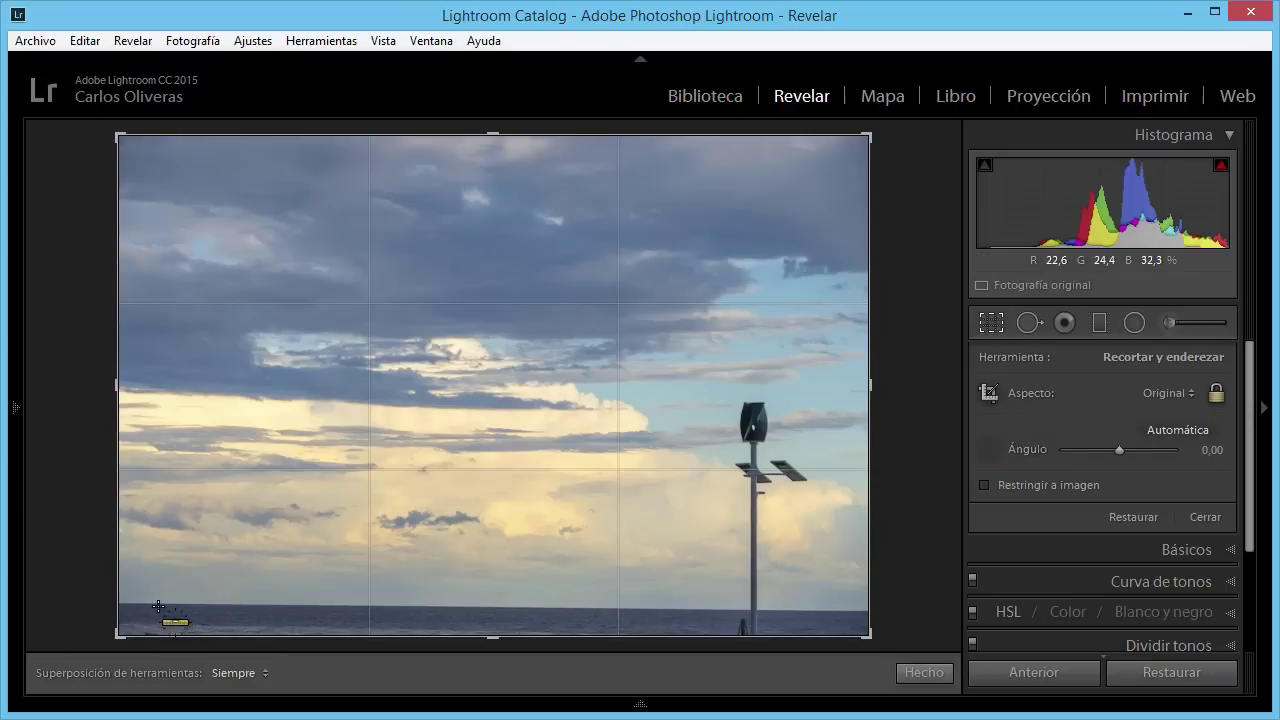
left_click_drag(149, 603, 846, 609)
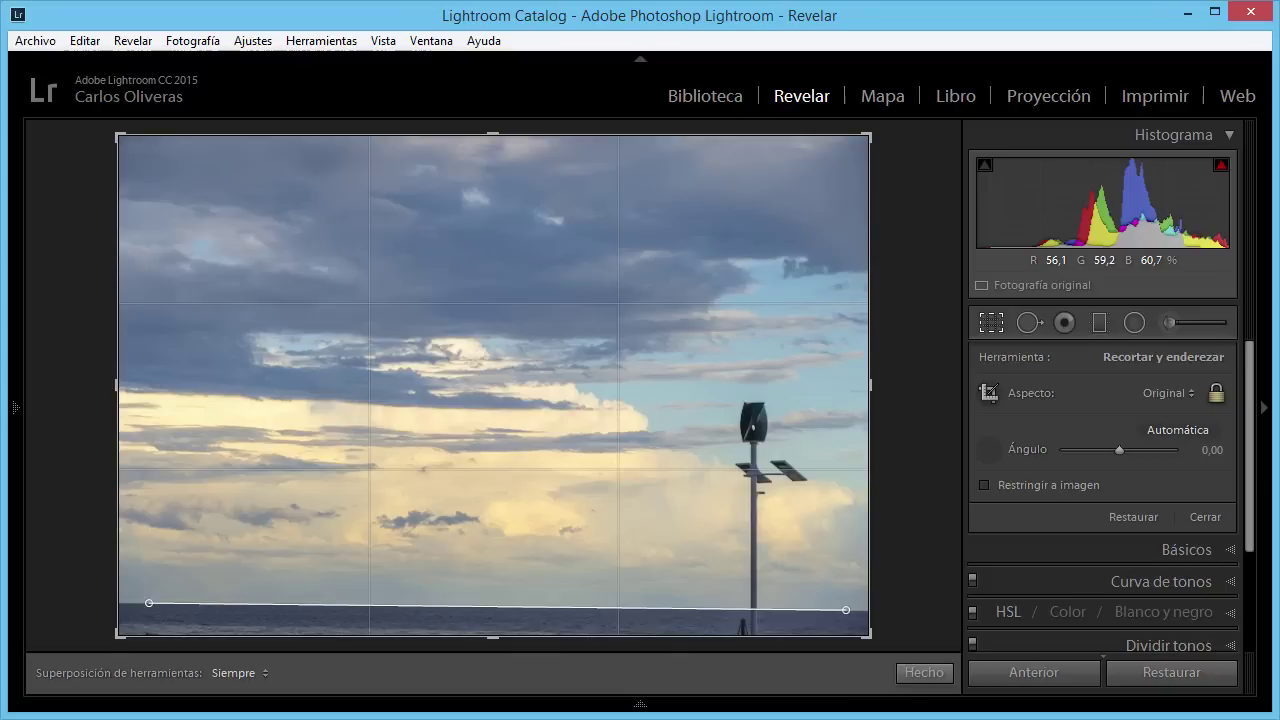
mouse_move(846, 609)
left_mouse_down()
mouse_move(862, 610)
mouse_move(172, 590)
mouse_move(180, 605)
mouse_move(850, 609)
left_mouse_up()
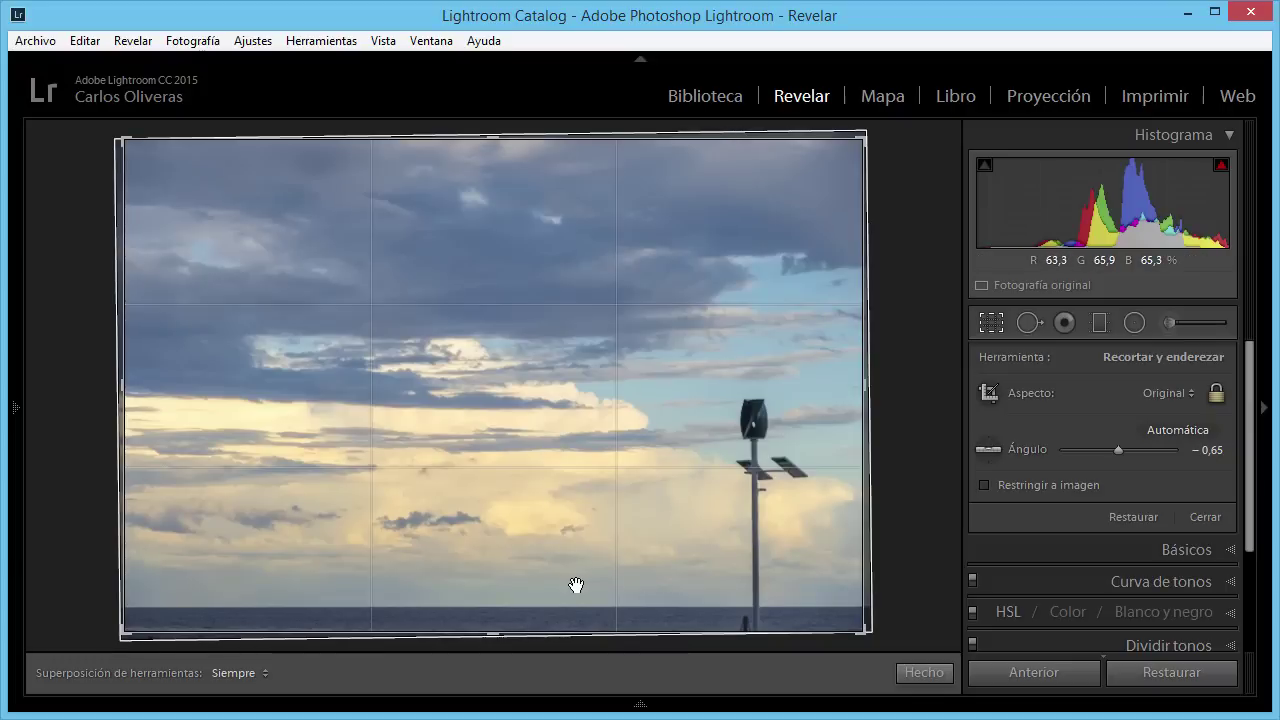
Reset the rotation, trace the lamppost for a 0,62° rotation, and apply the crop
key("ctrl+z")
key("r")
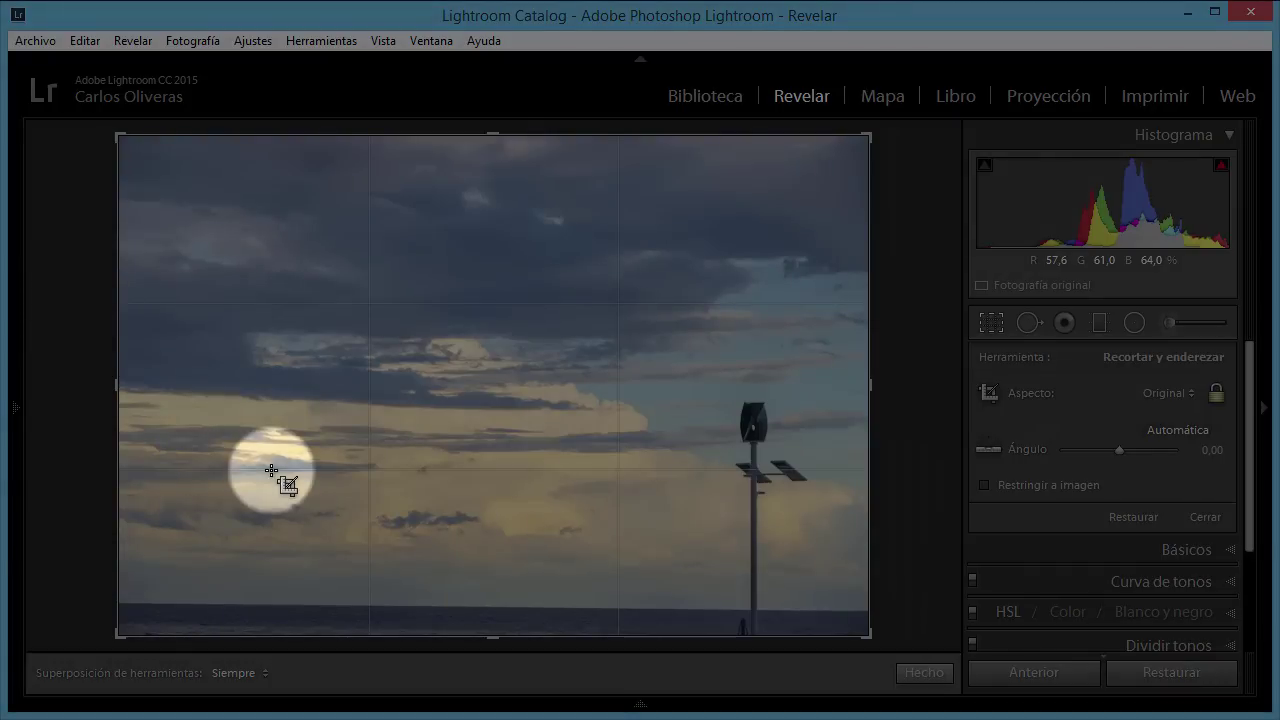
key("ctrl")
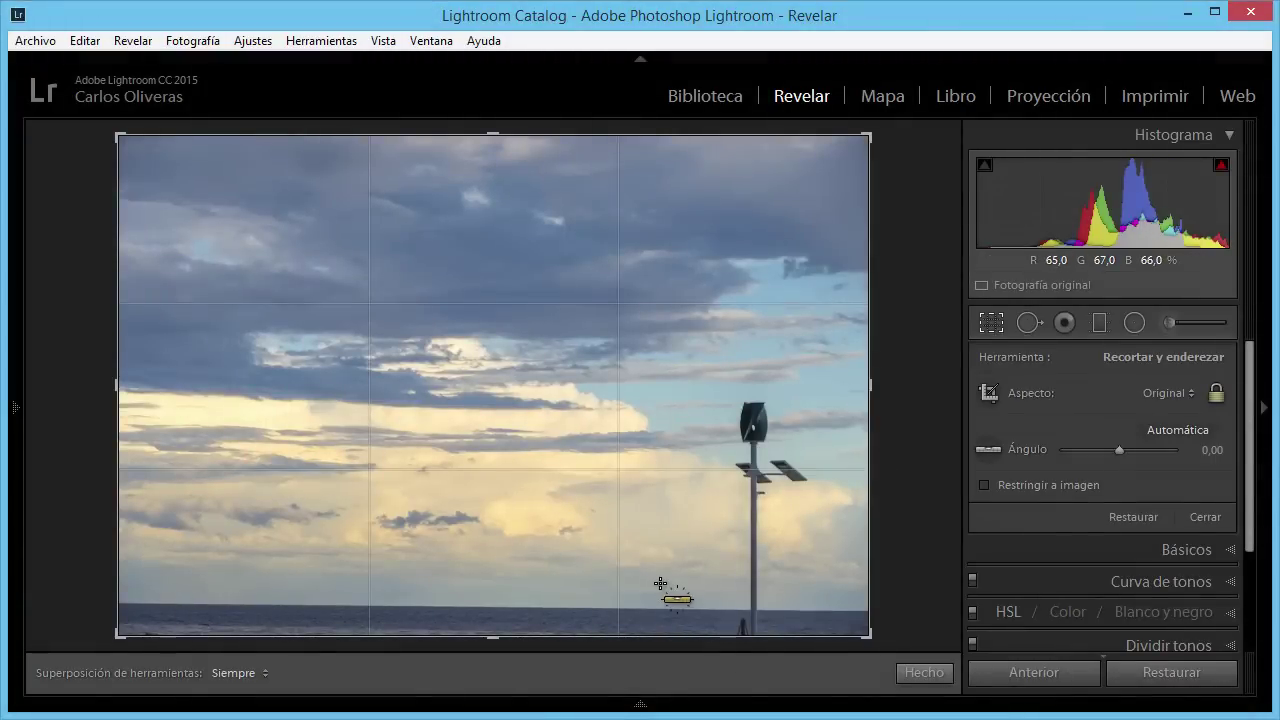
left_click_drag(757, 612, 754, 425)
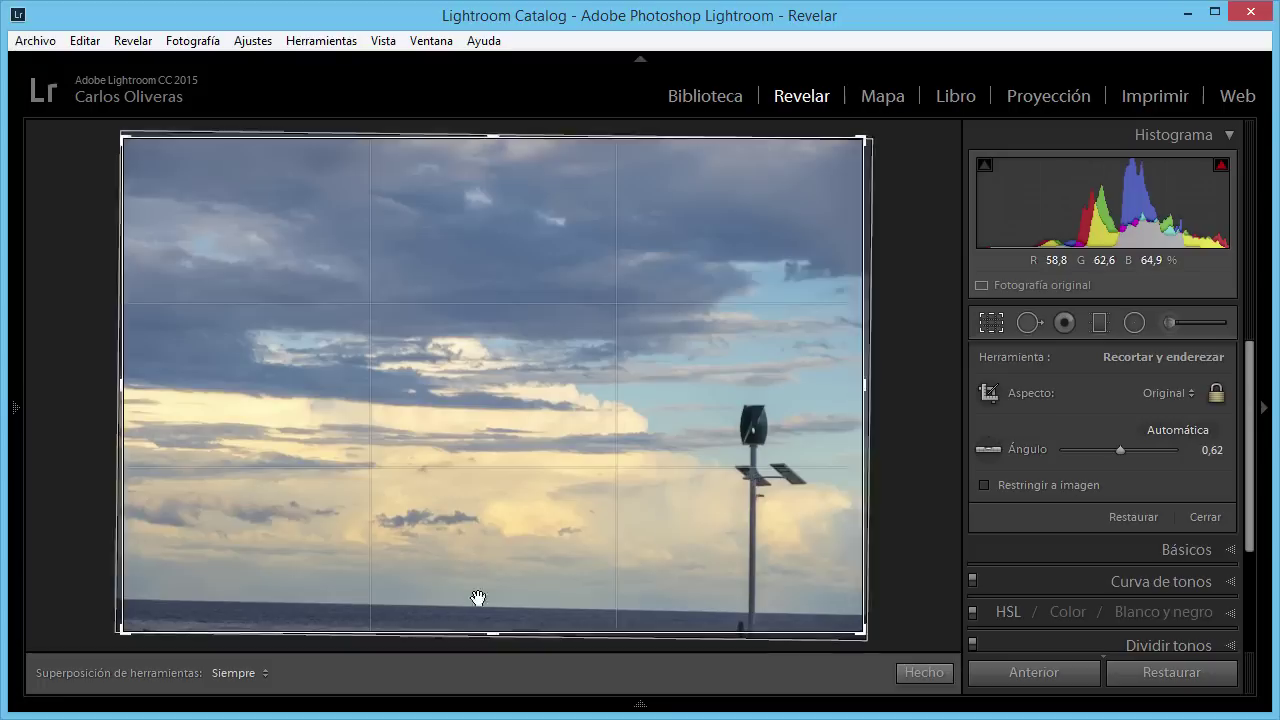
key("Return")
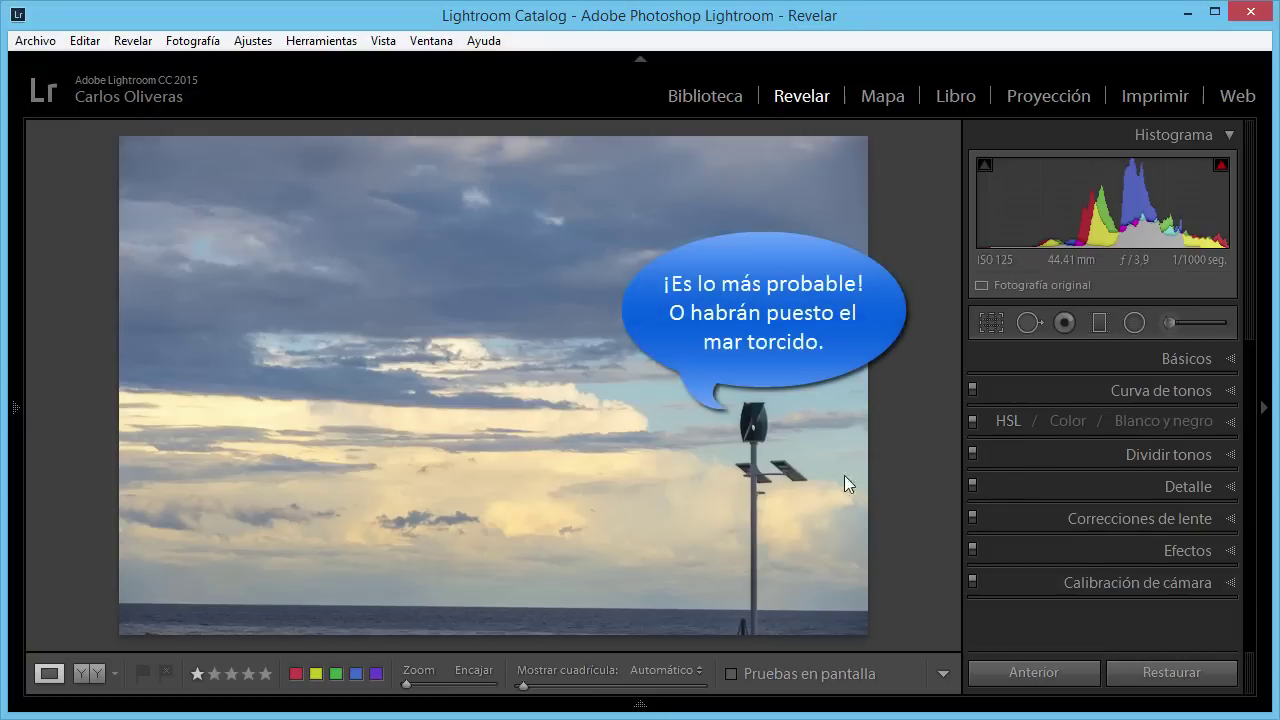
Use Automática to tilt the seascape −0,60° and apply the crop
key("r")
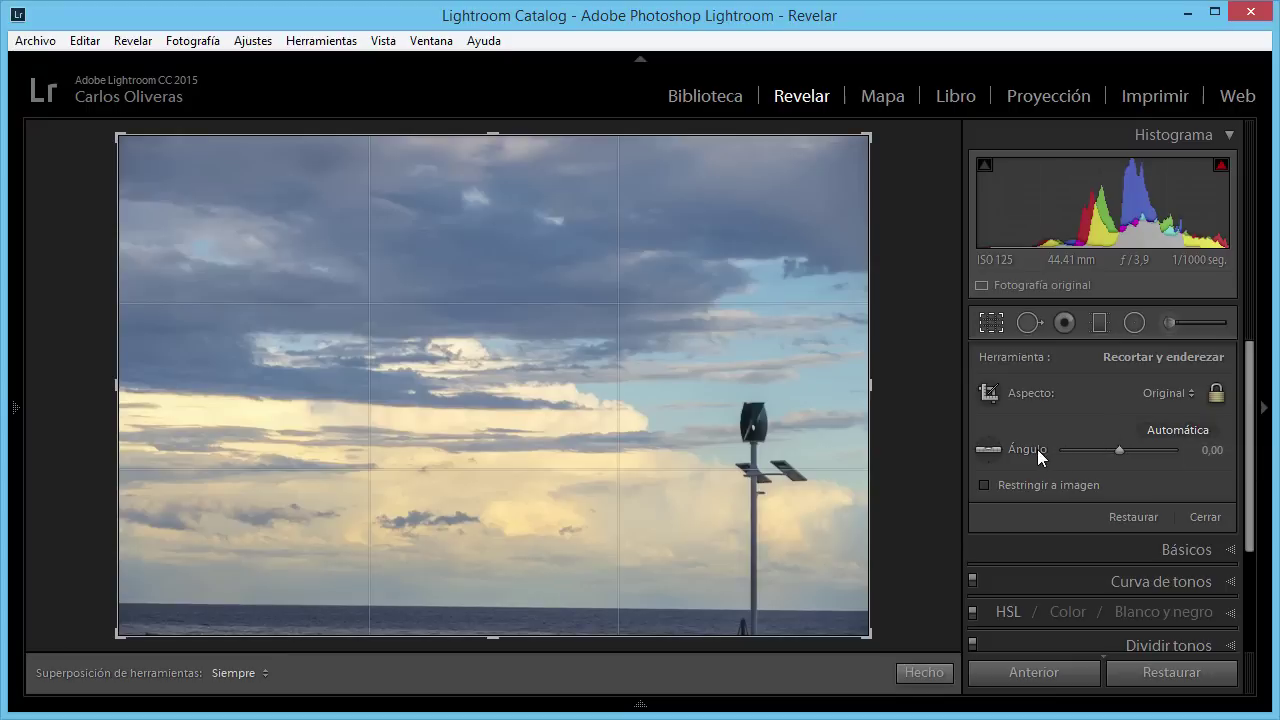
key("shift")
left_click_drag(1025, 448, 1022, 448)
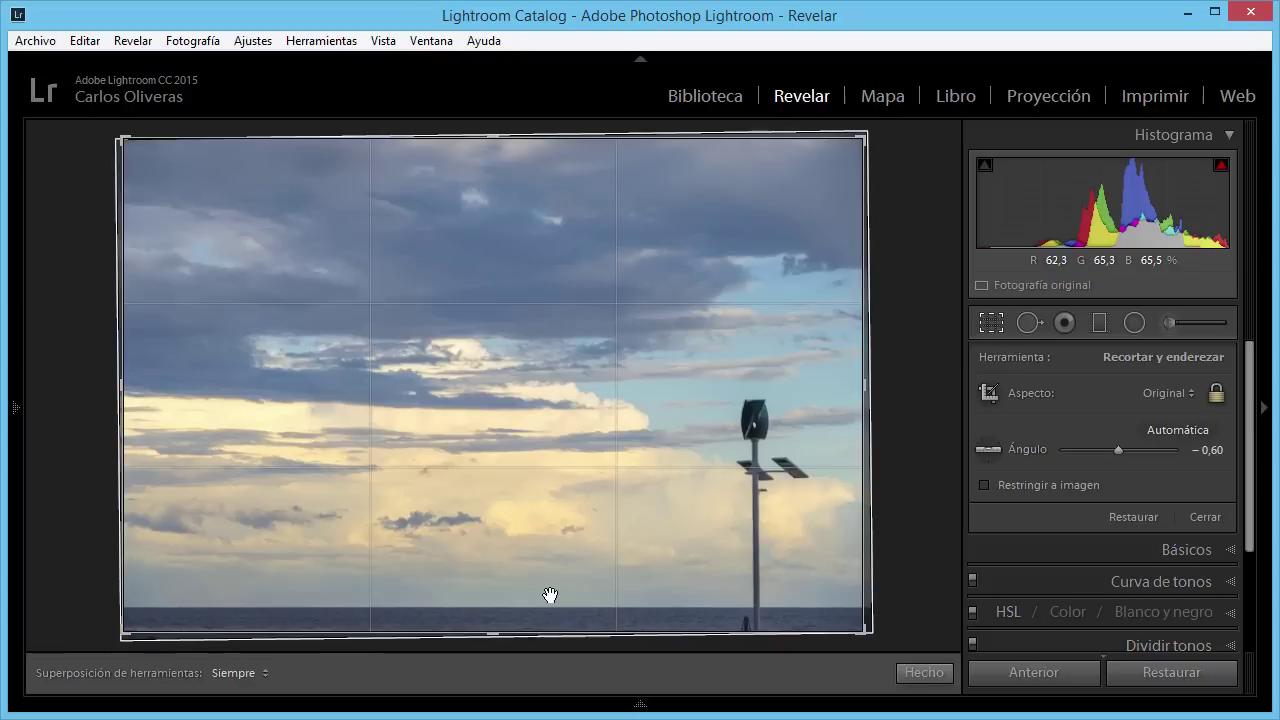
key("ctrl")
key("ctrl+z")
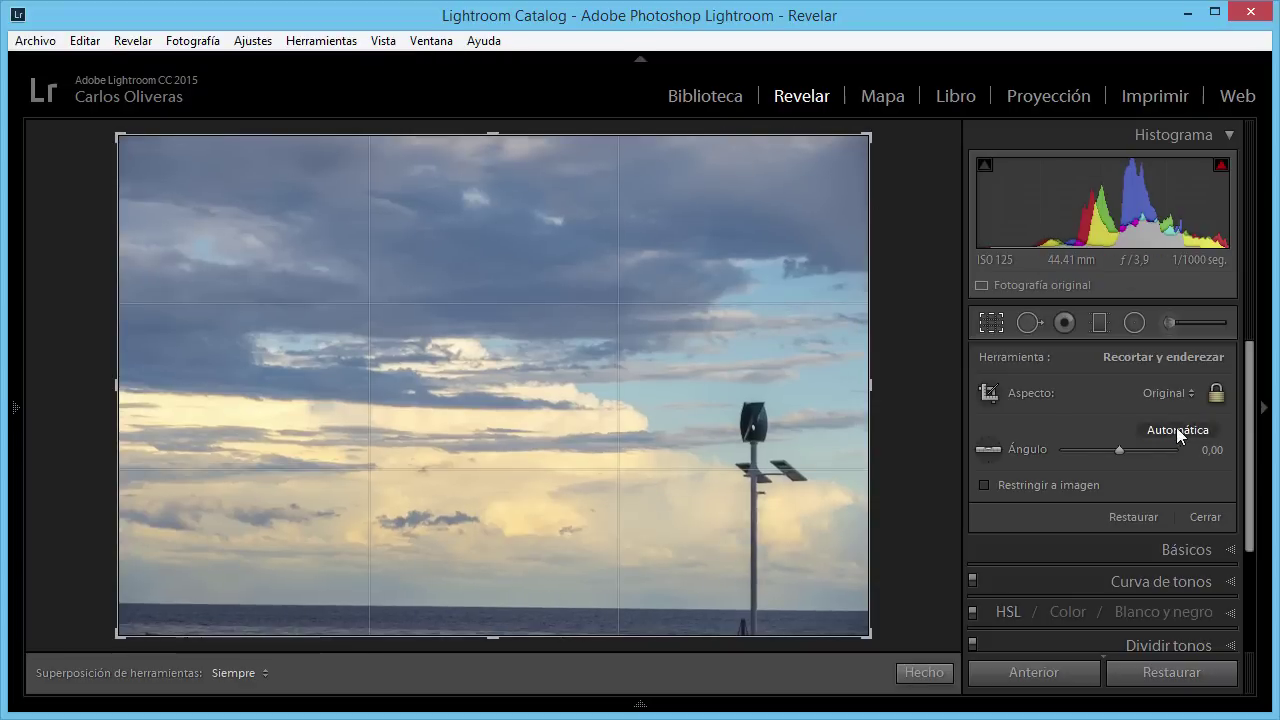
left_click(1177, 429)
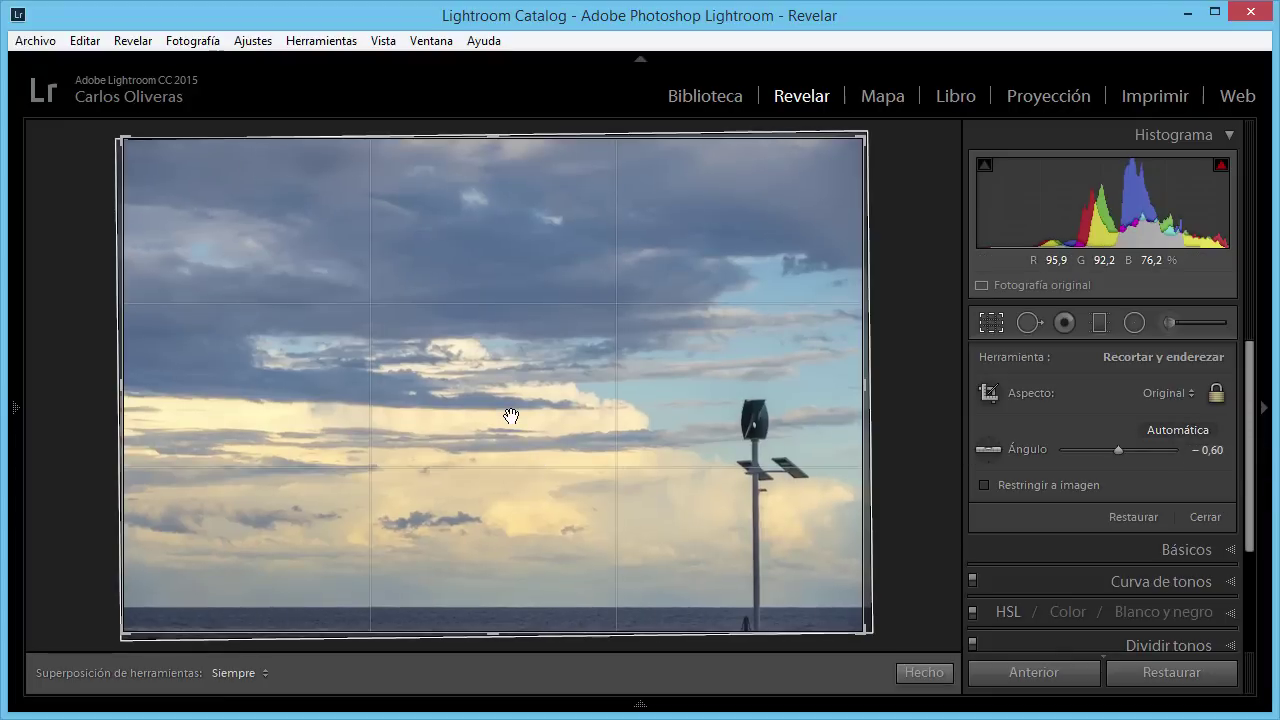
double_click(511, 417)
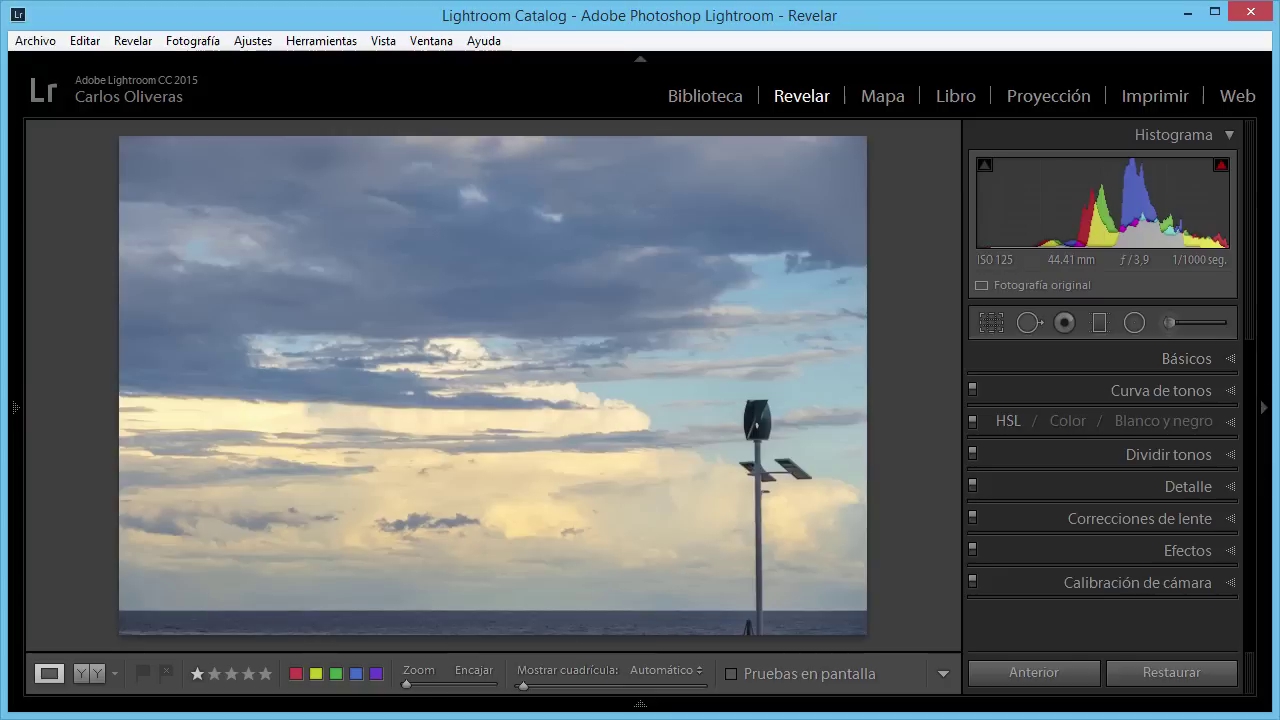
Go to the beach photo and inspect it with a grid overlay
key("Right")
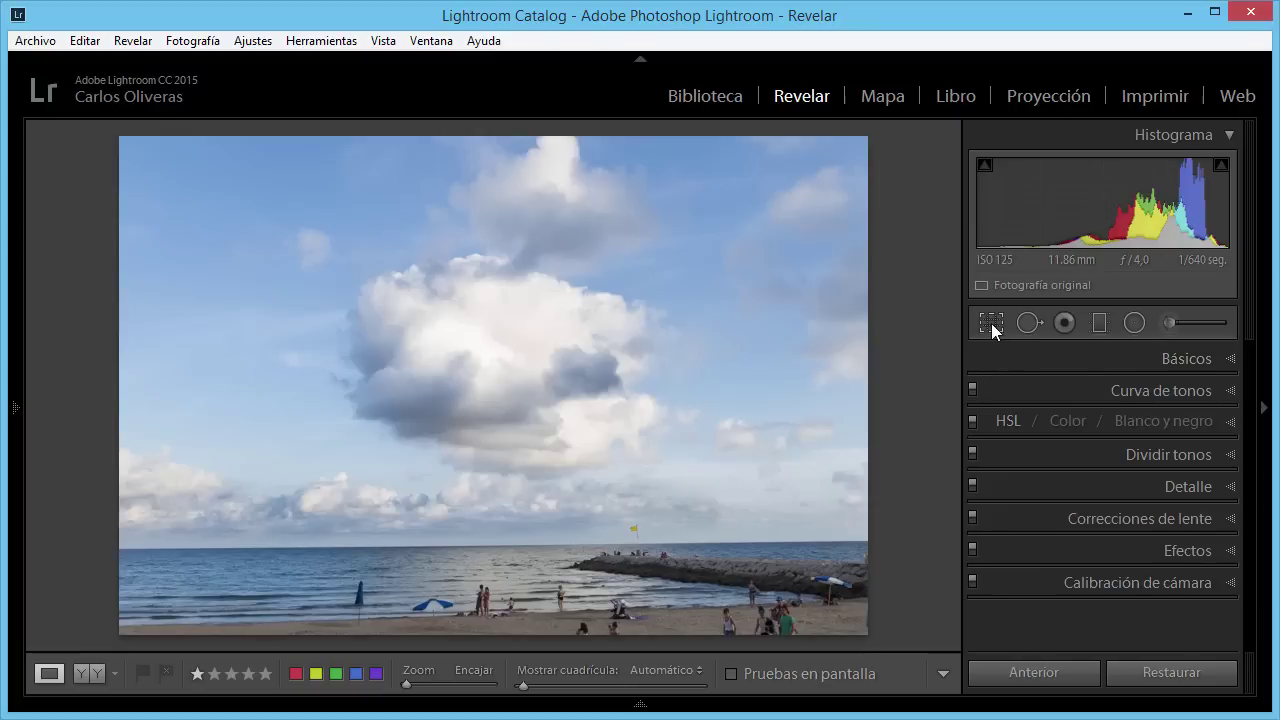
left_click(991, 323)
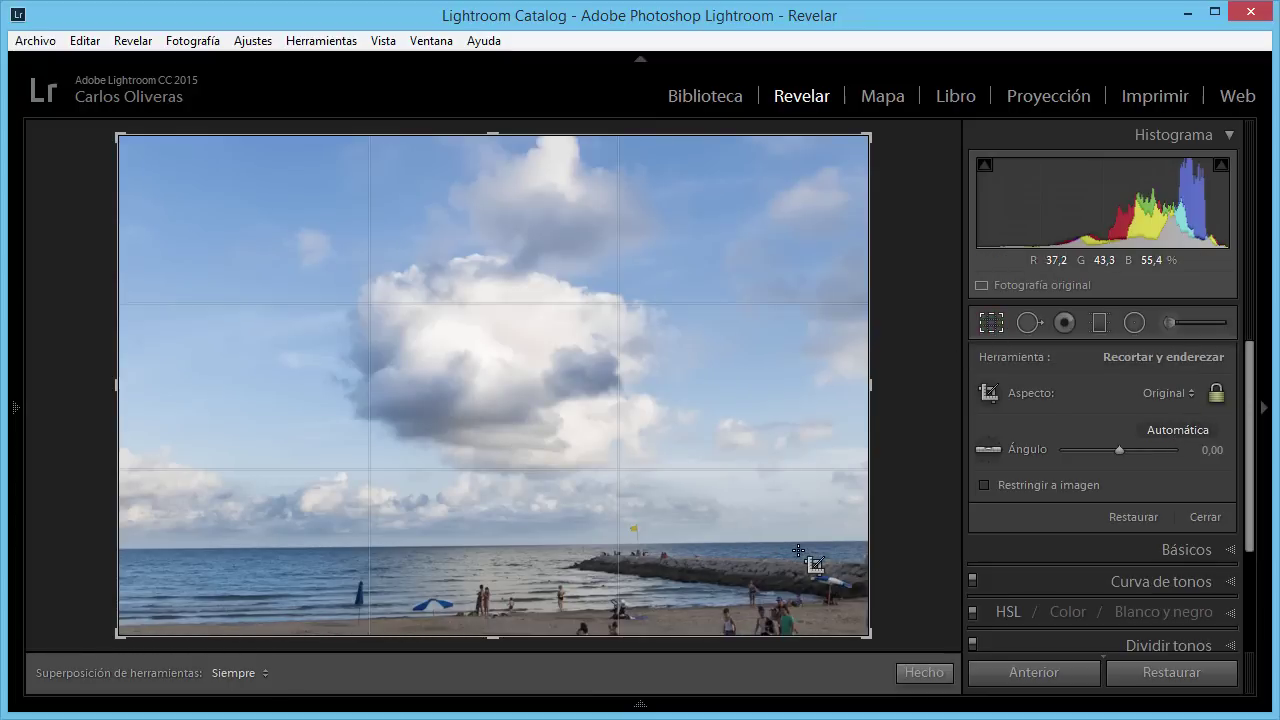
key("Return")
left_click_drag(540, 686, 523, 686)
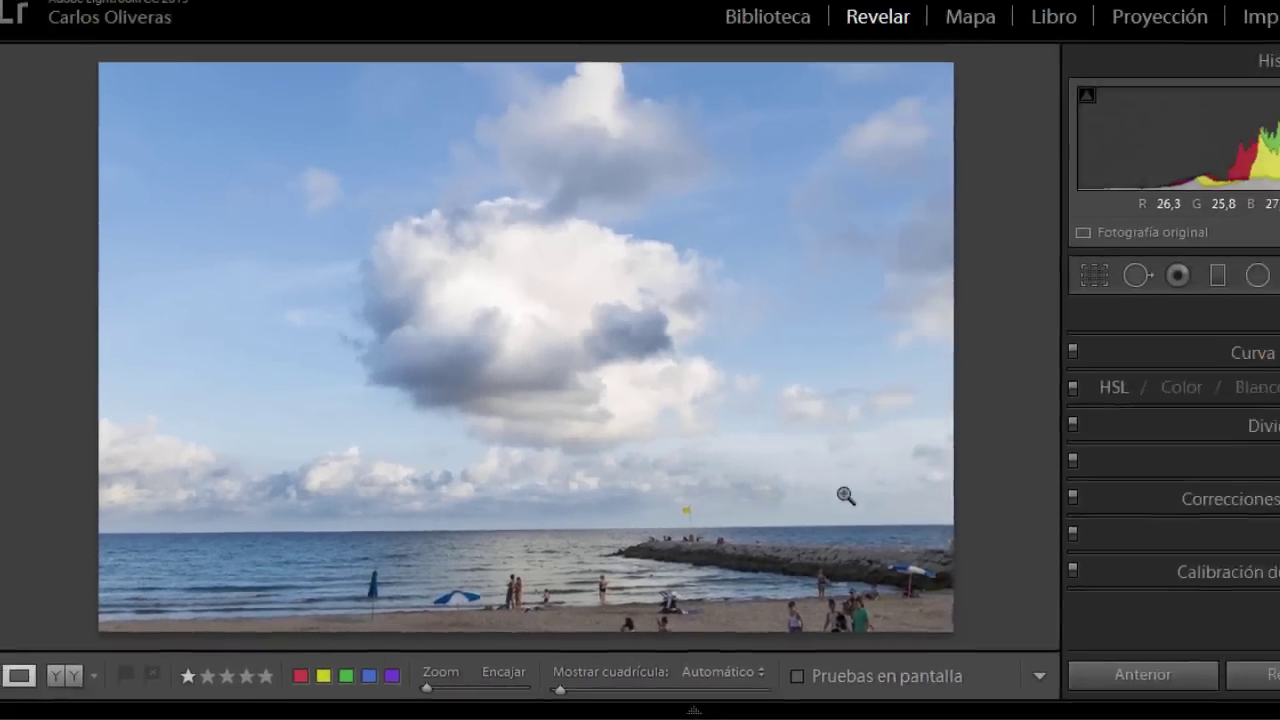
Auto-straighten the beach photo by 0,64°, apply it, and advance to the brick building photo
left_click(991, 322)
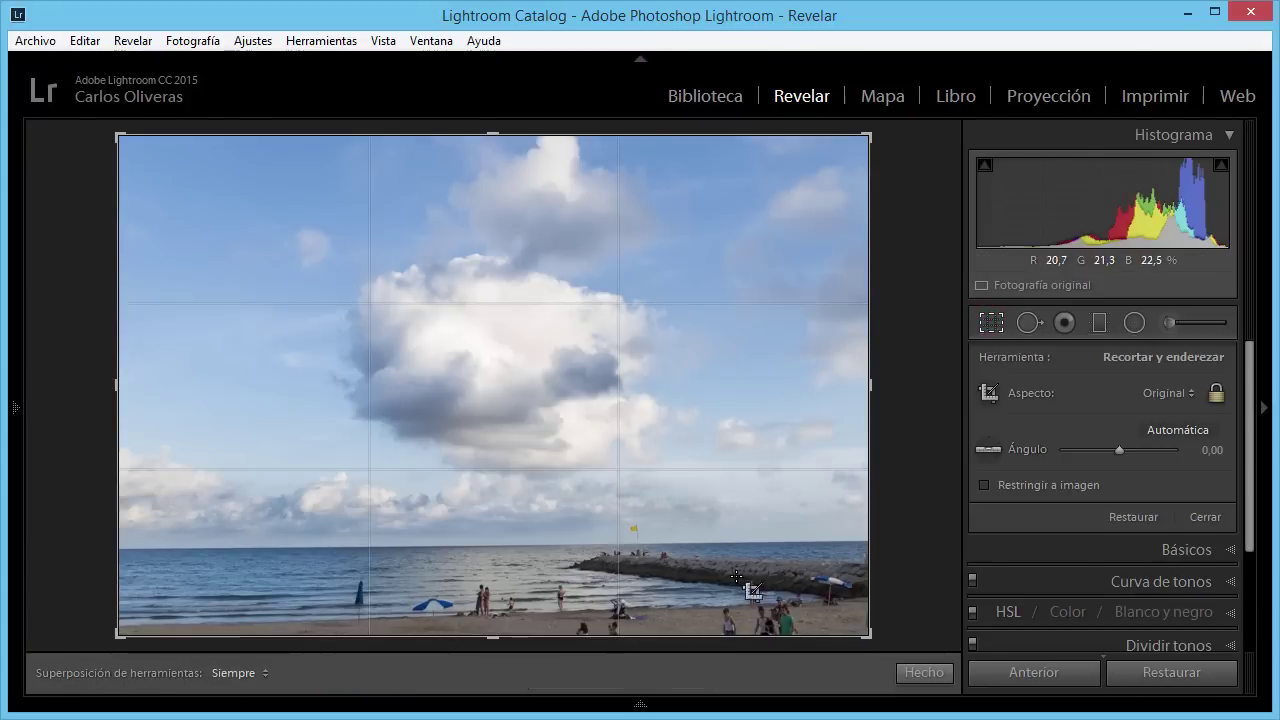
left_click(1180, 432)
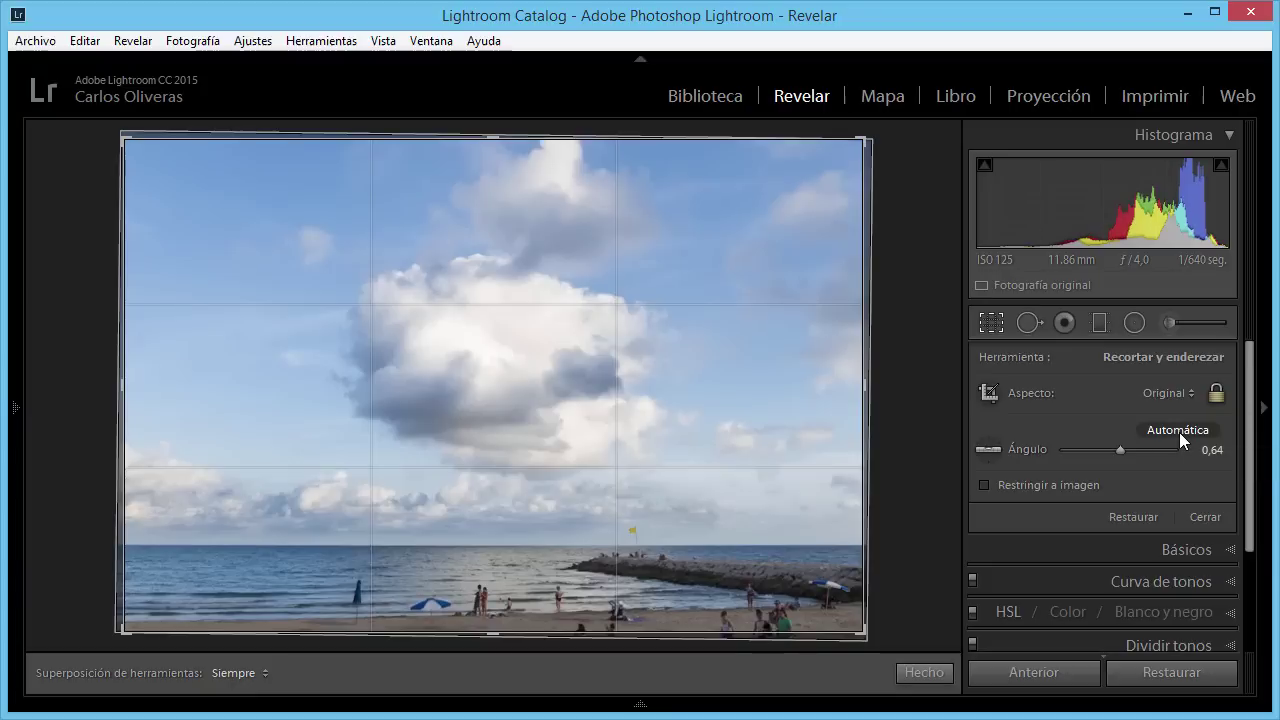
double_click(520, 477)
left_click_drag(530, 682, 528, 682)
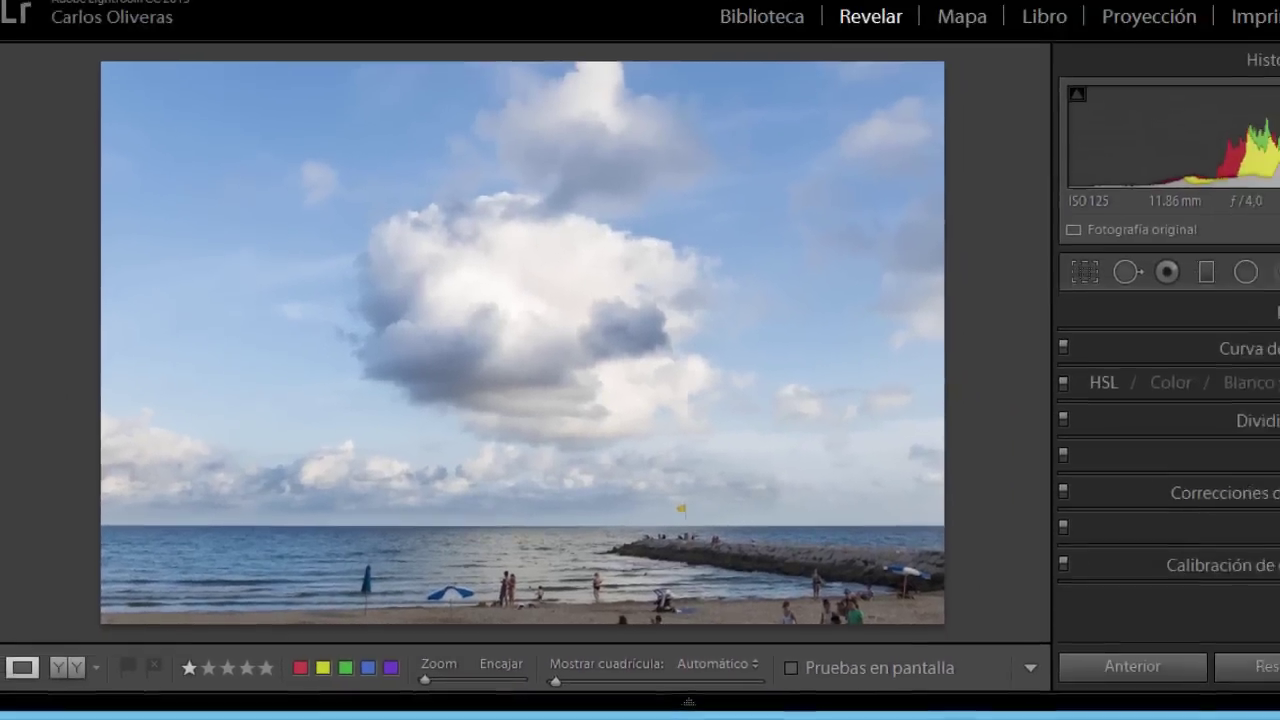
key("Right")
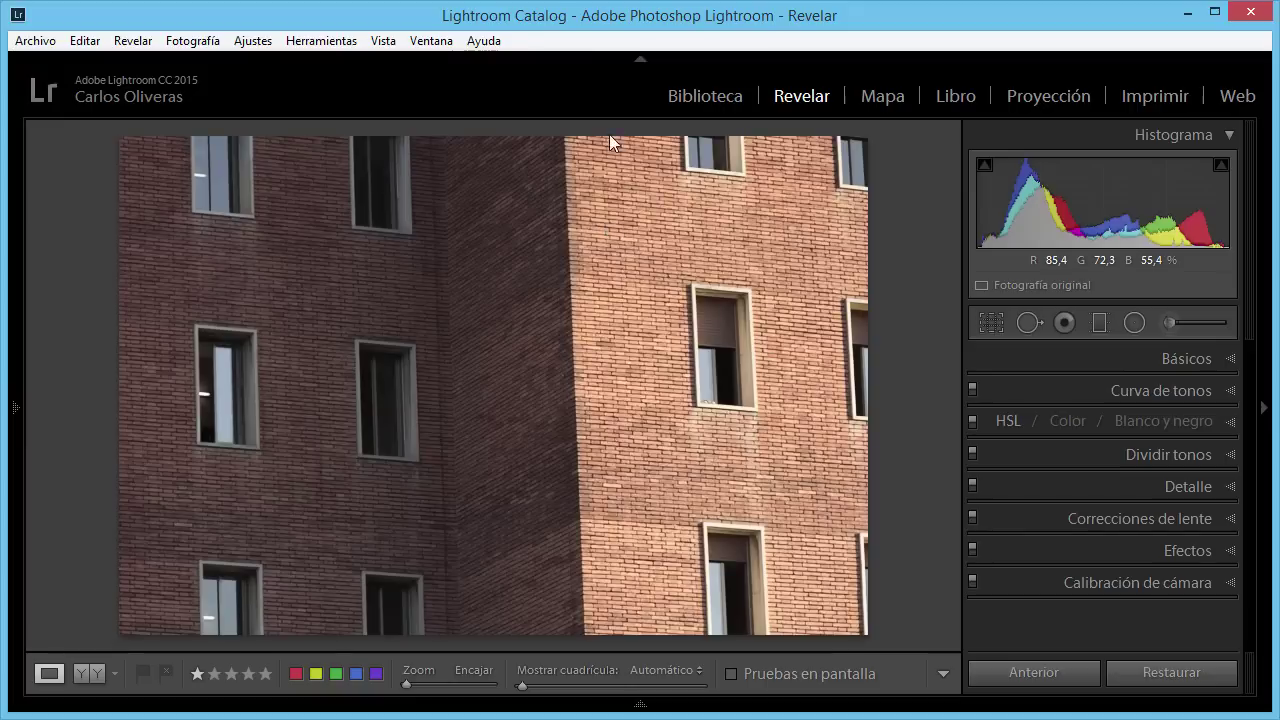
Auto-straighten the brick building photo to 1,49, commit it, and advance to the monument photo
left_click(990, 323)
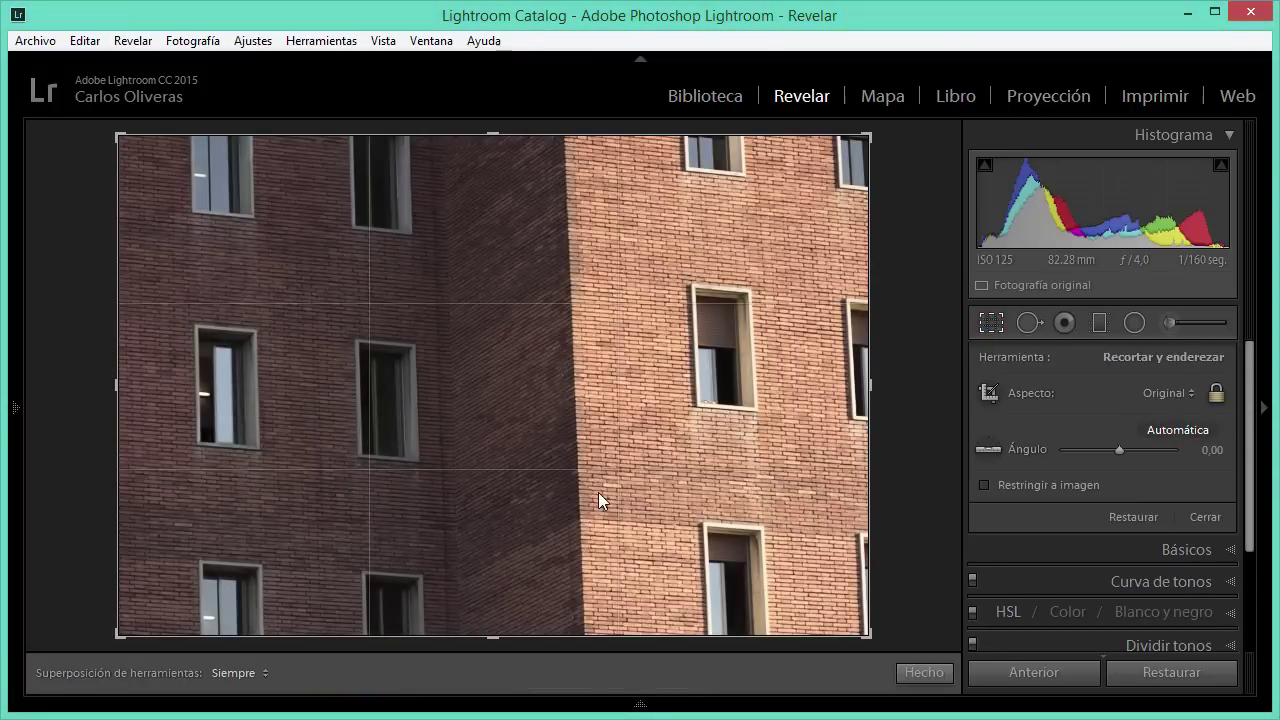
double_click(565, 377, "shift")
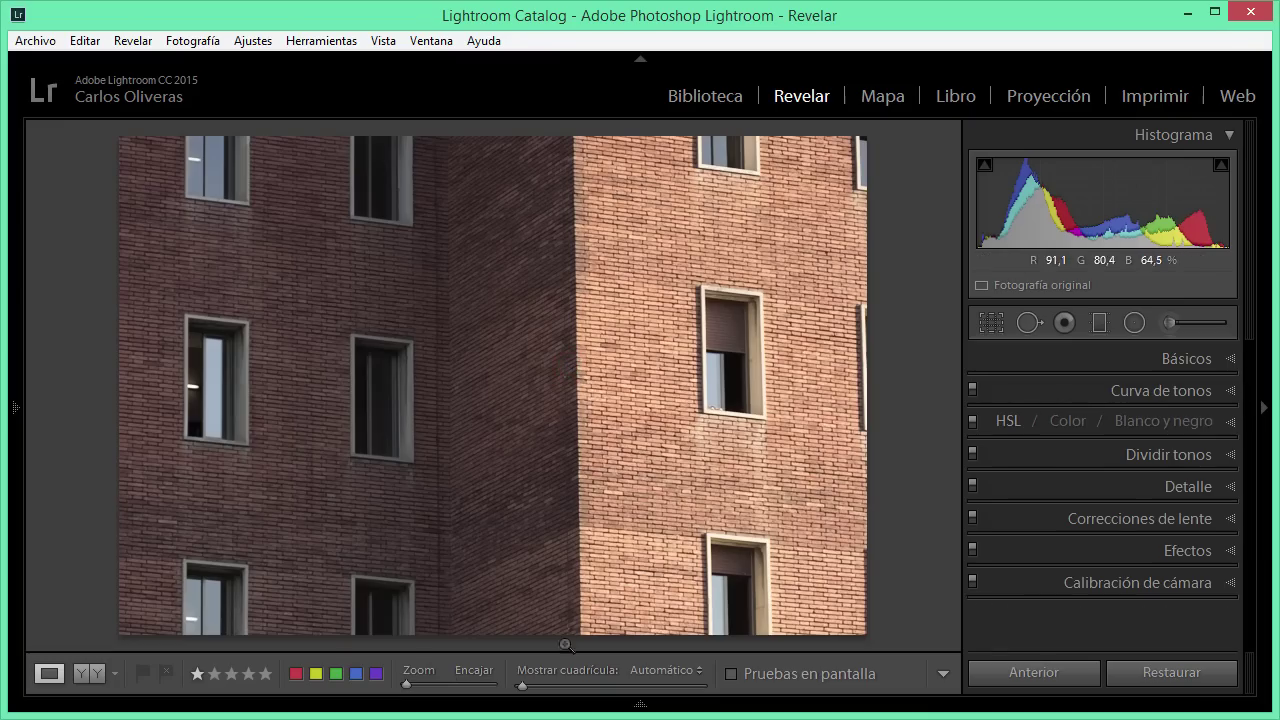
left_click(523, 686)
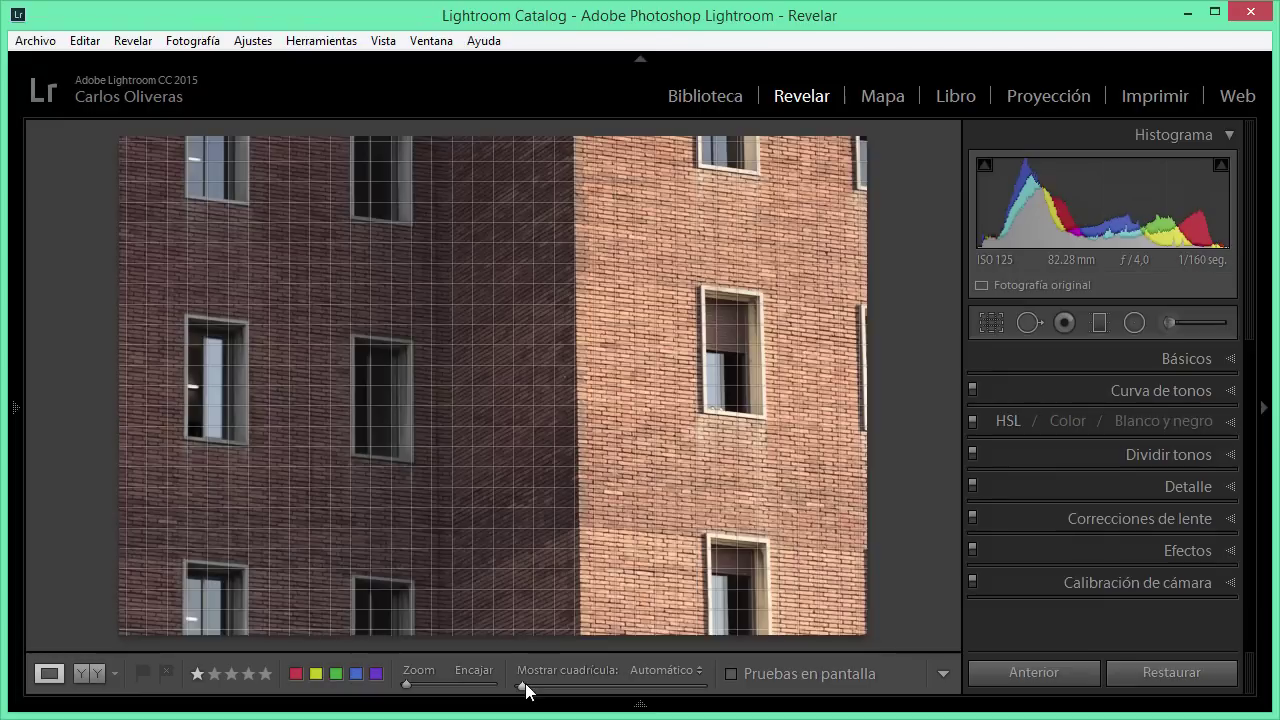
left_click(524, 686)
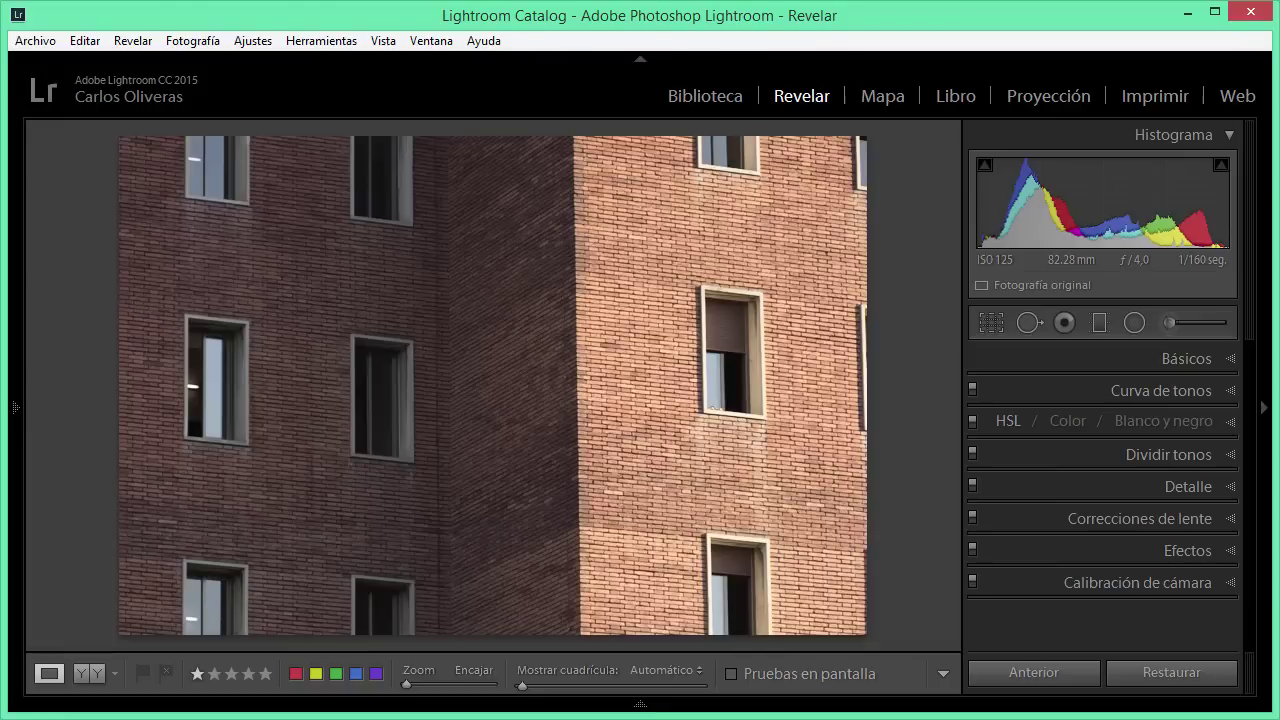
key("Right")
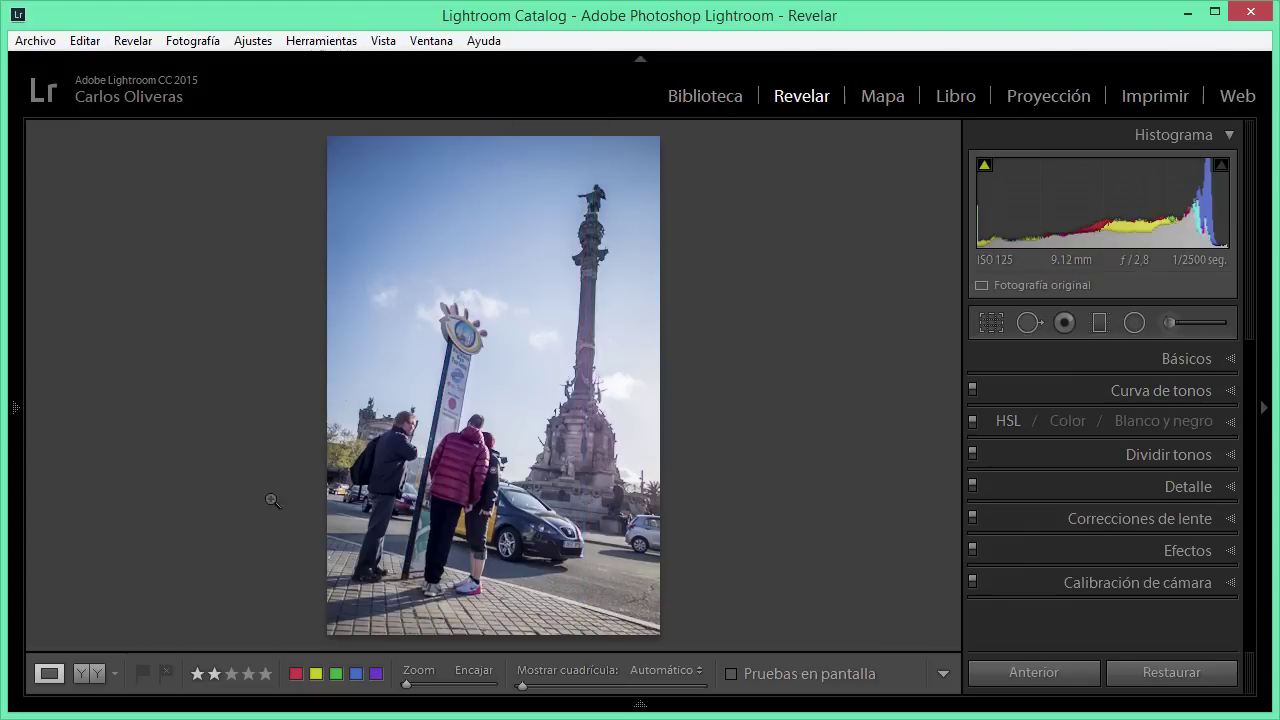
Auto-straighten the monument photo to −8,23 and commit the crop
left_click(989, 324)
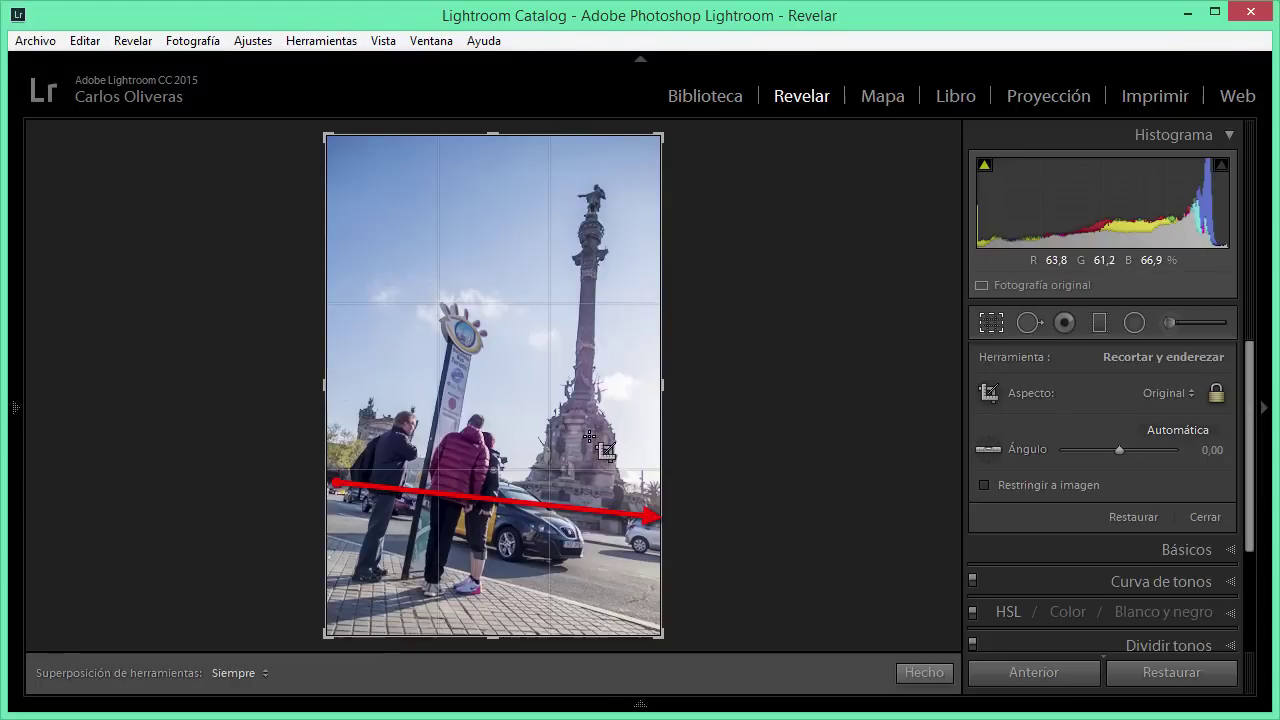
left_click(1178, 430)
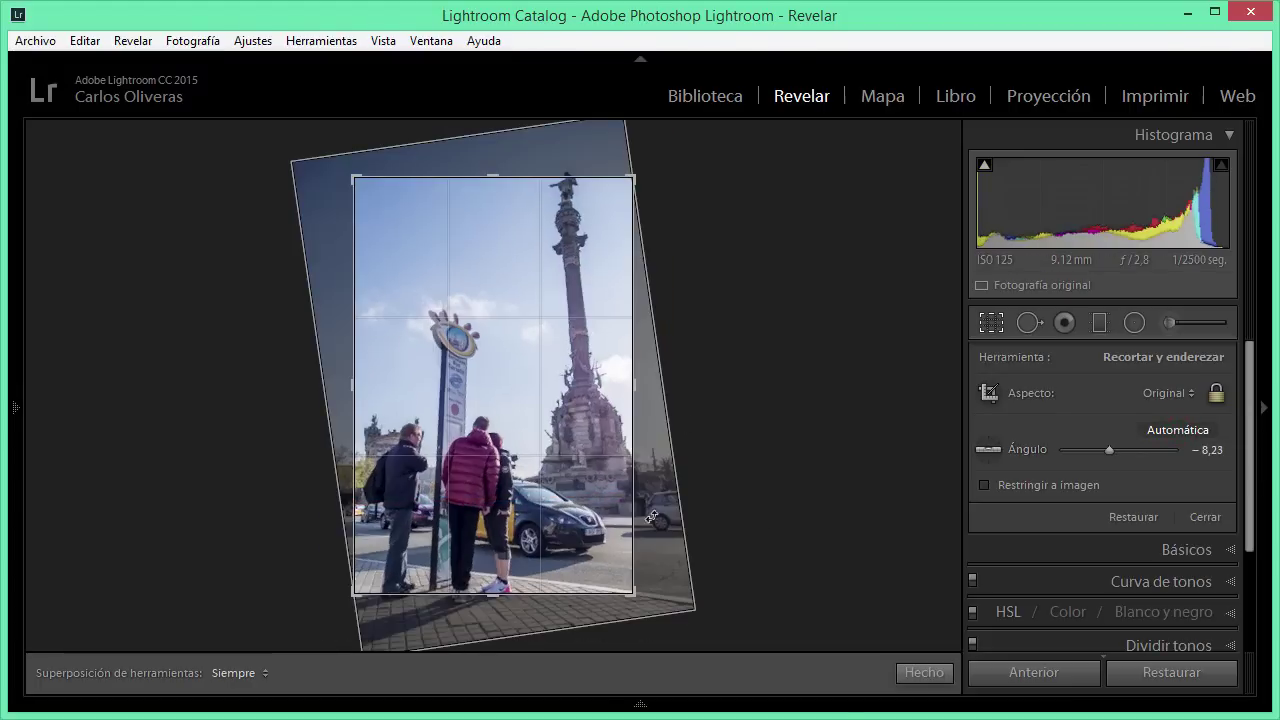
double_click(443, 371)
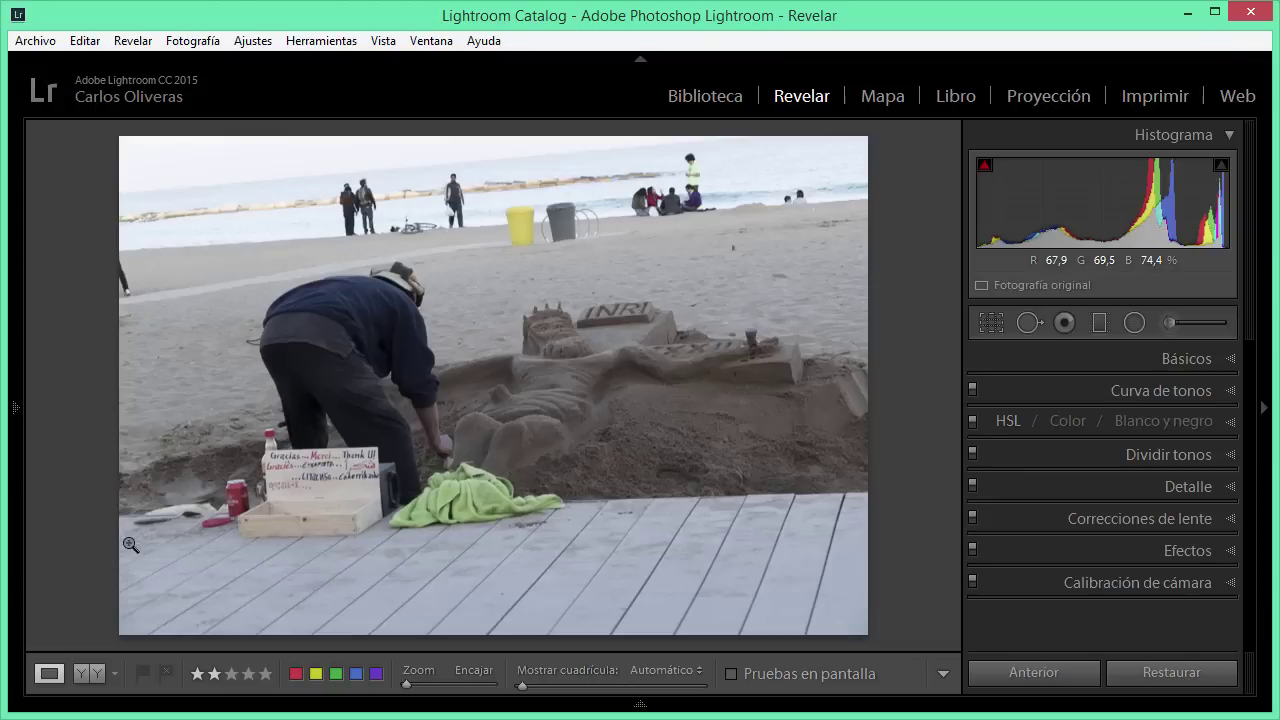
Auto-straighten the sand sculpture photo to a 5,16 angle and commit the crop
left_click(984, 324)
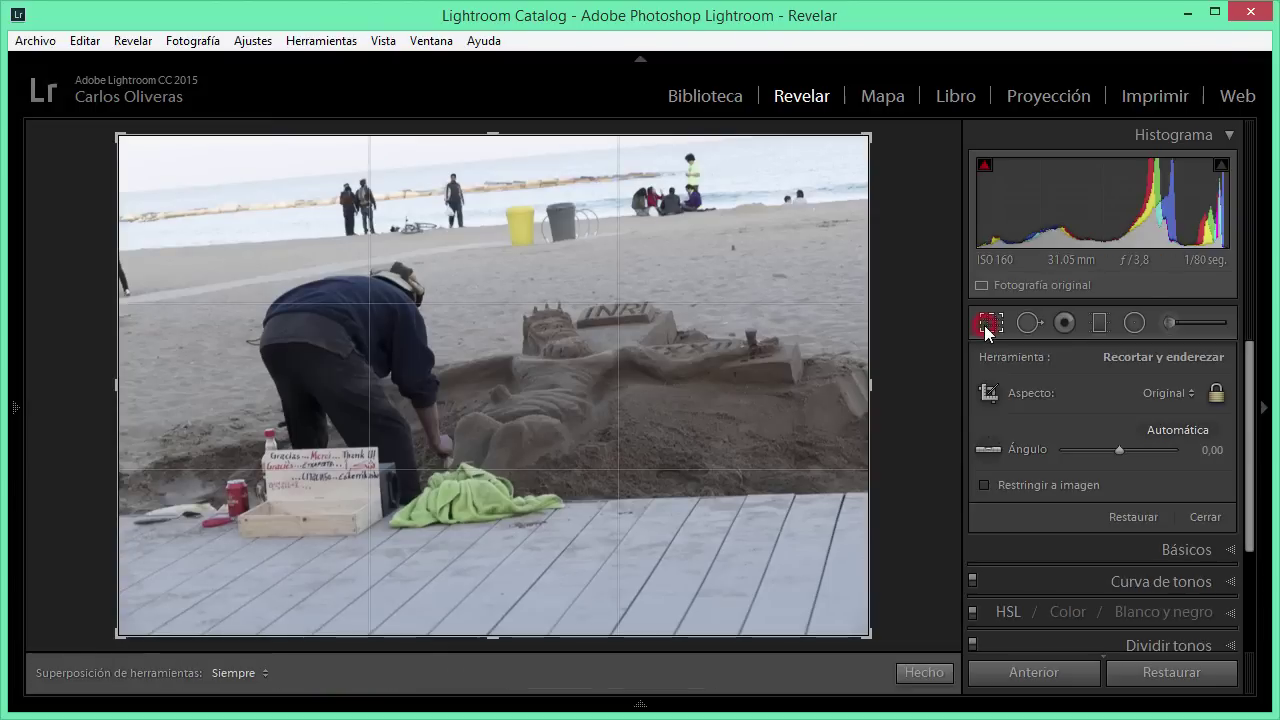
left_click(1190, 428)
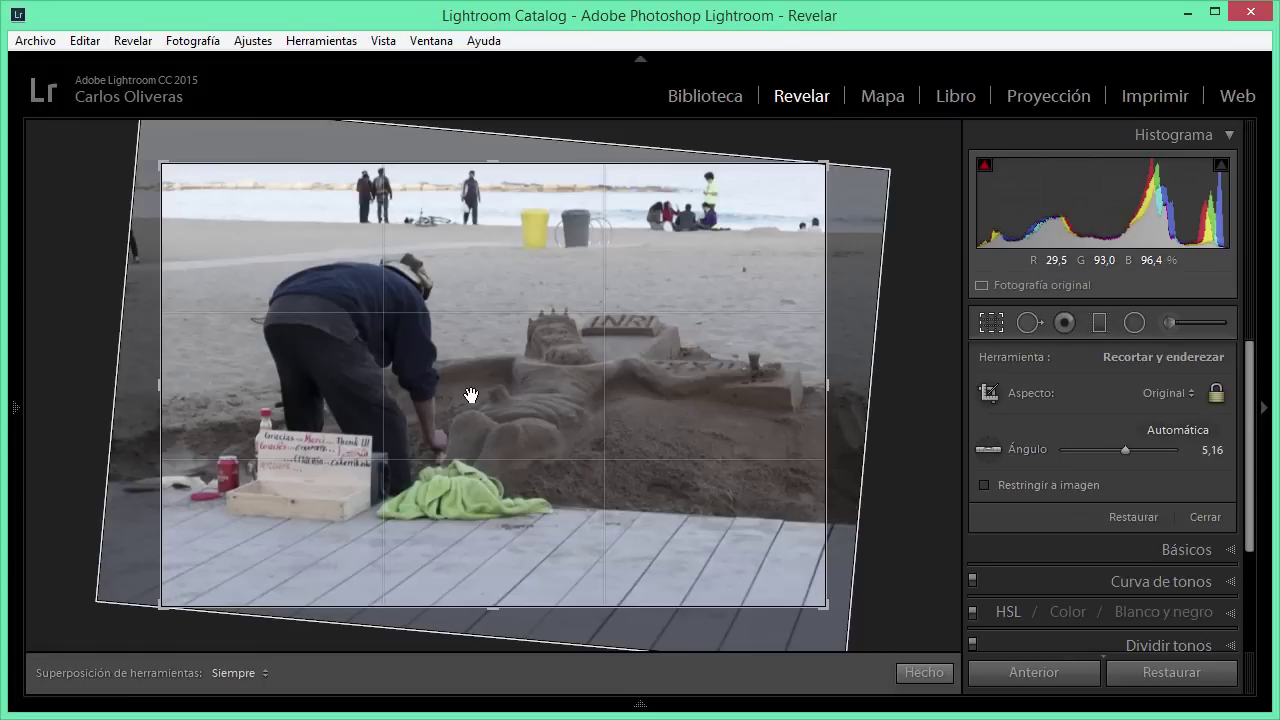
left_click(471, 396)
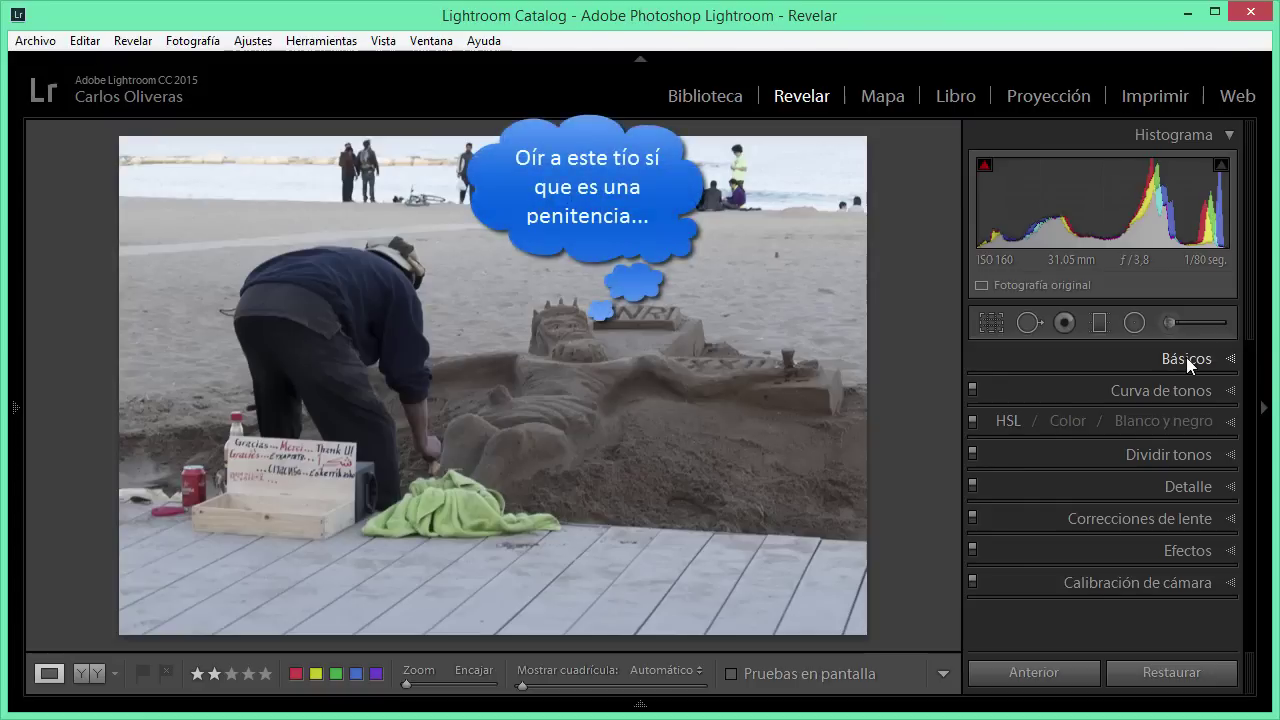
Recheck the sand sculpture's straightened crop, then advance to the road-signs photo
left_click(997, 325)
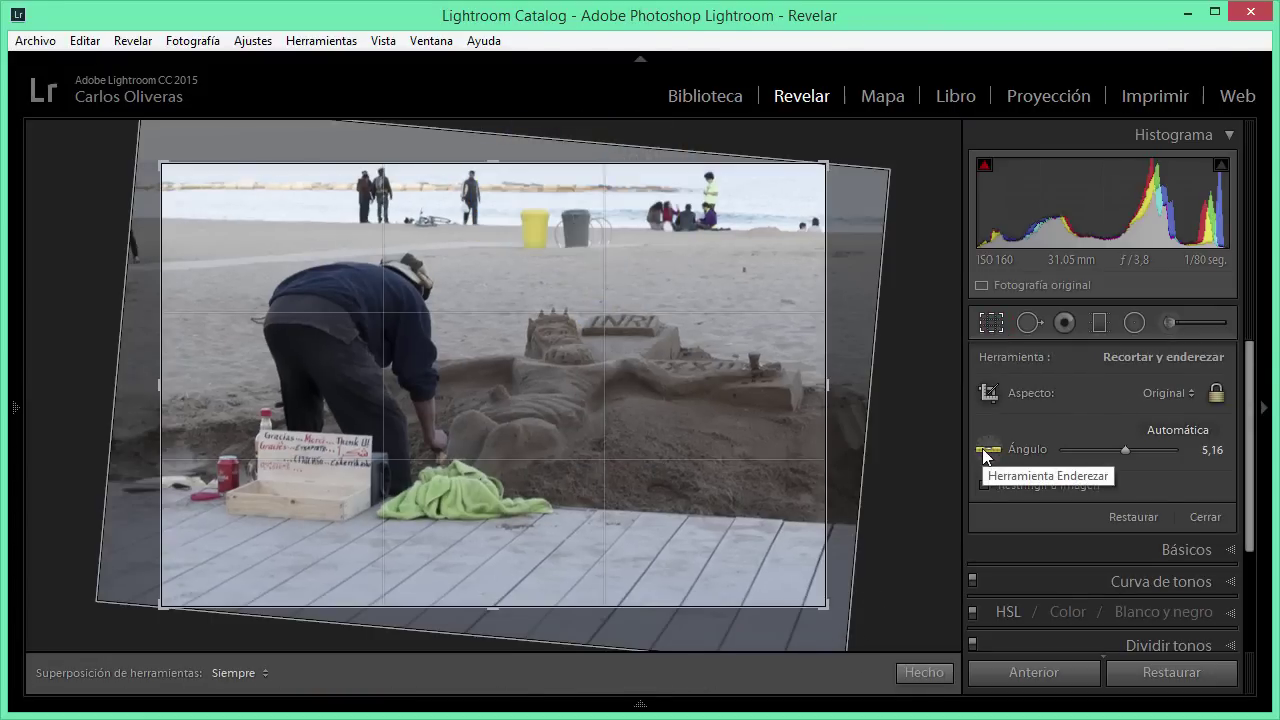
key("r")
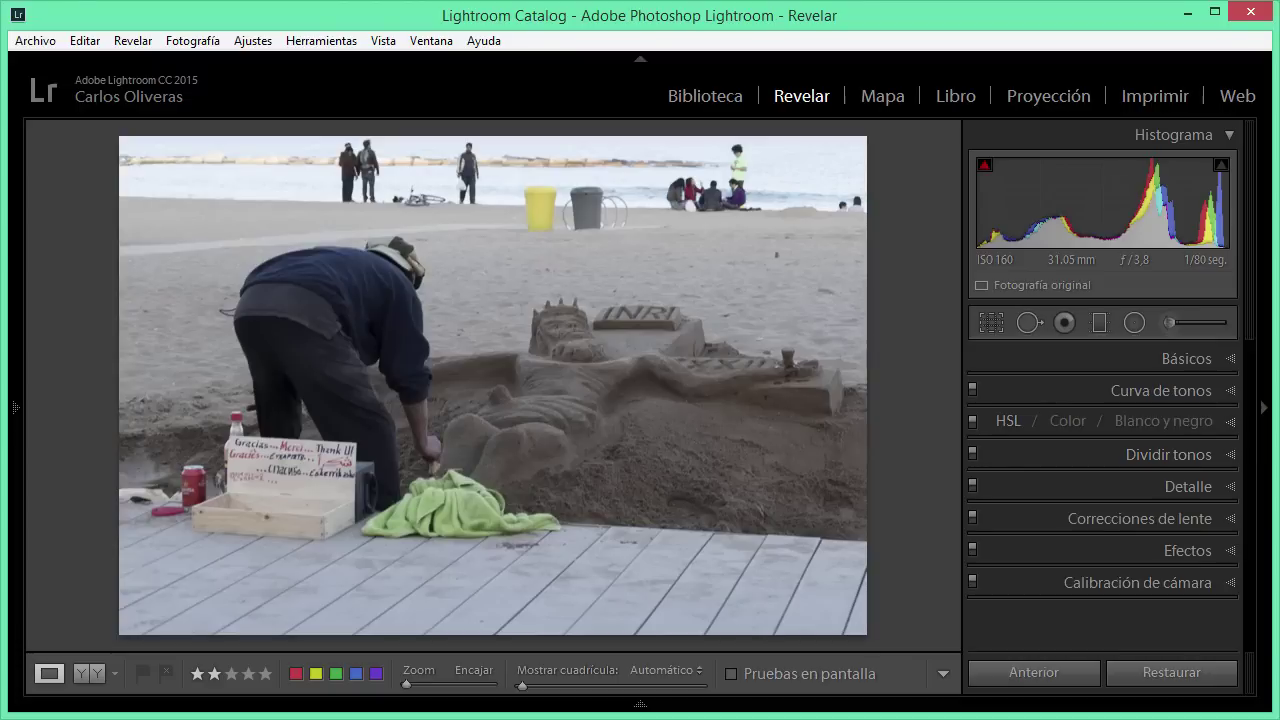
key("Right")
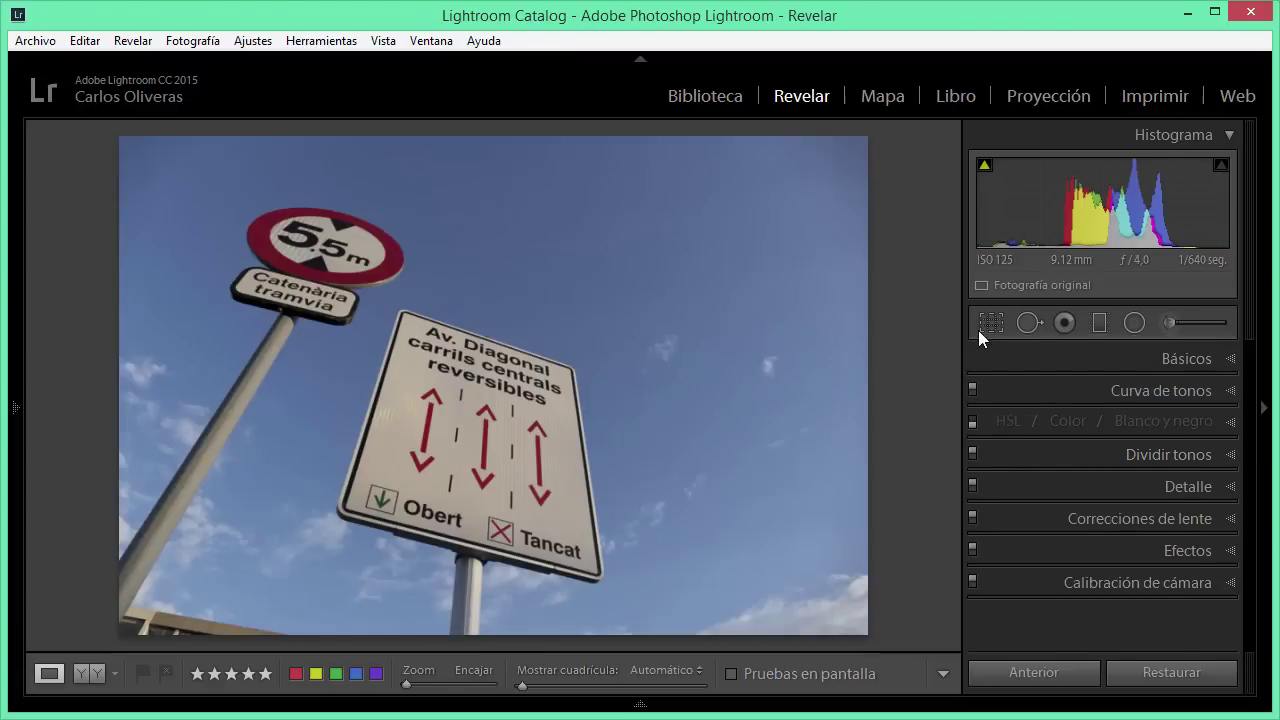
Try tilting the road-signs photo, revert it to 0,00, and advance to the fisheye photo
left_click(988, 324)
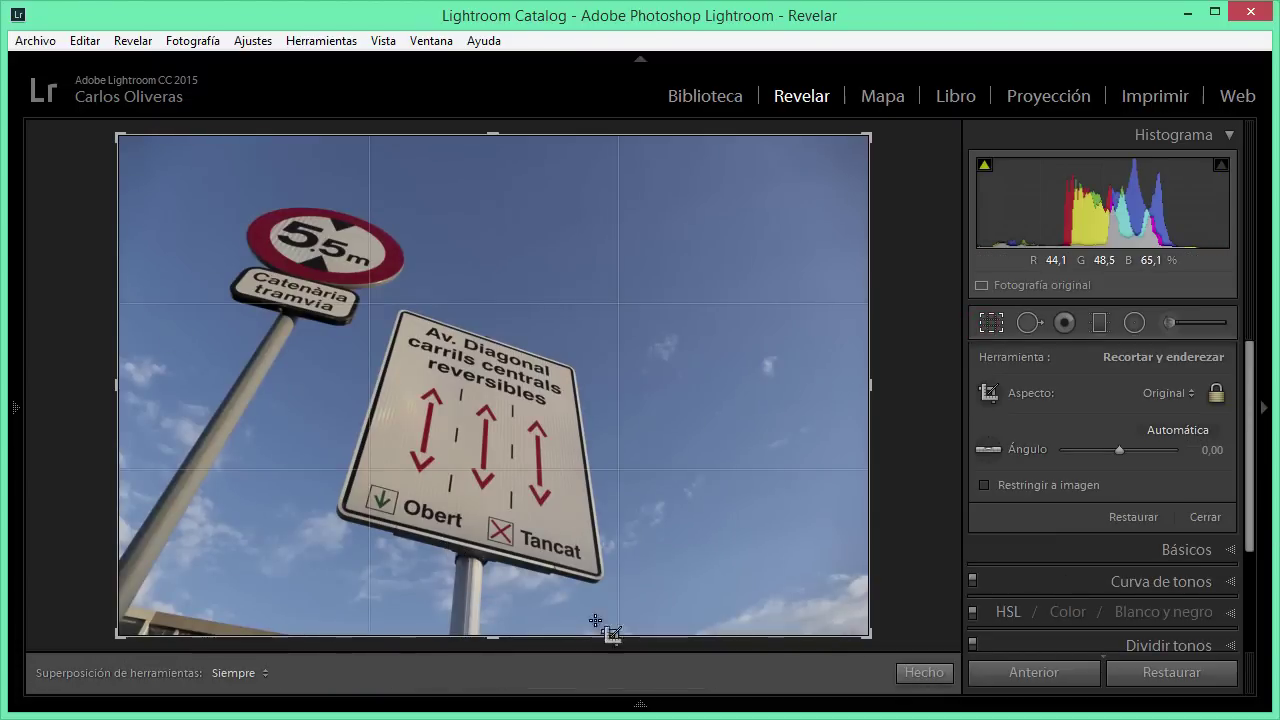
left_click_drag(905, 616, 922, 502)
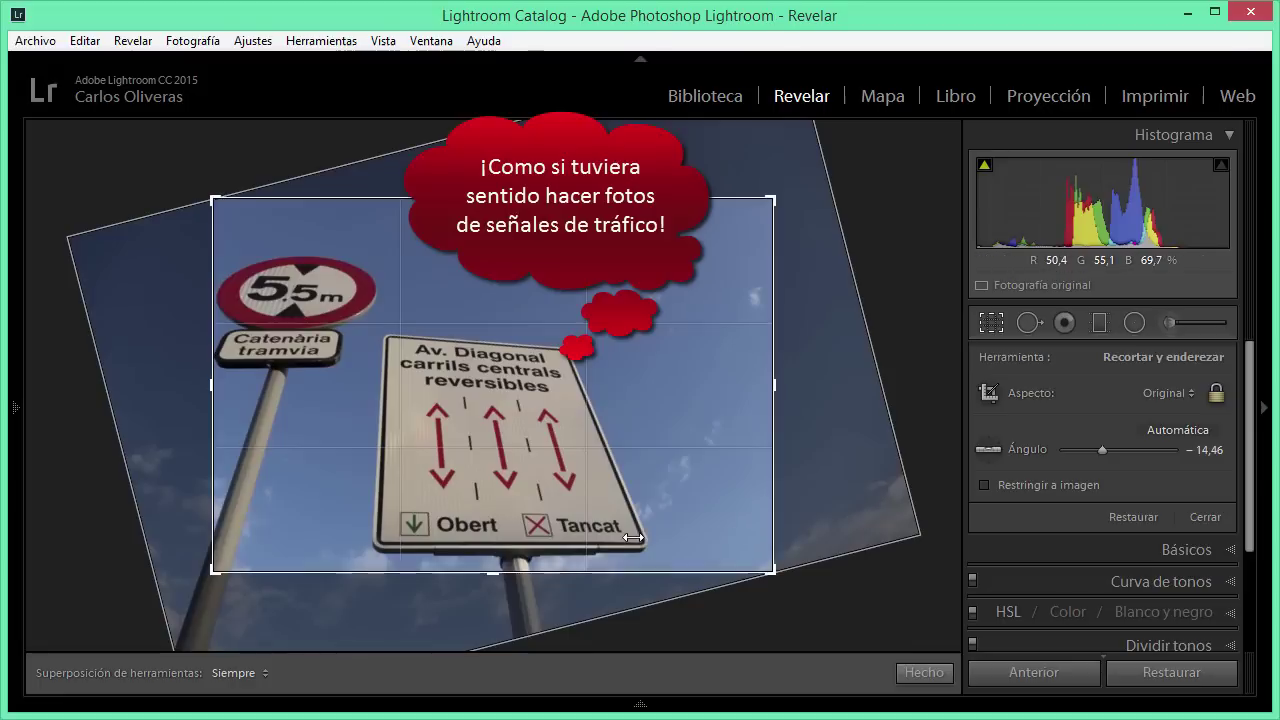
key("Escape")
key("r")
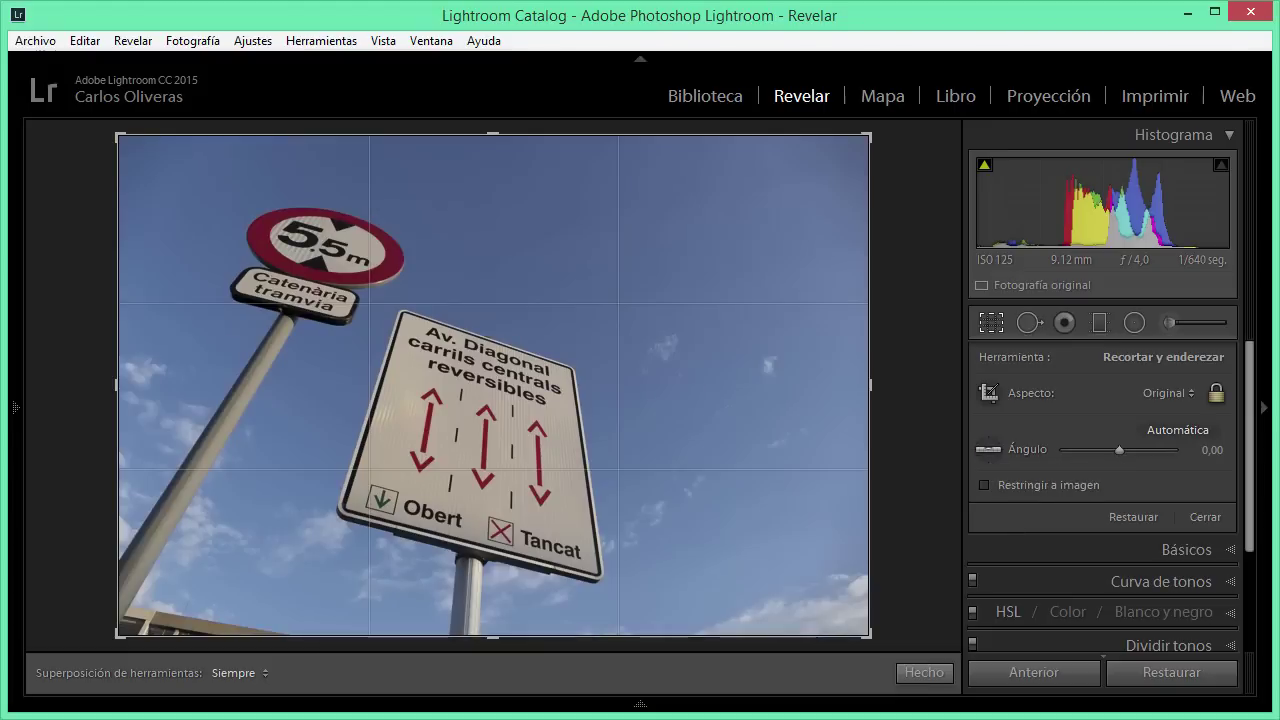
key("Right")
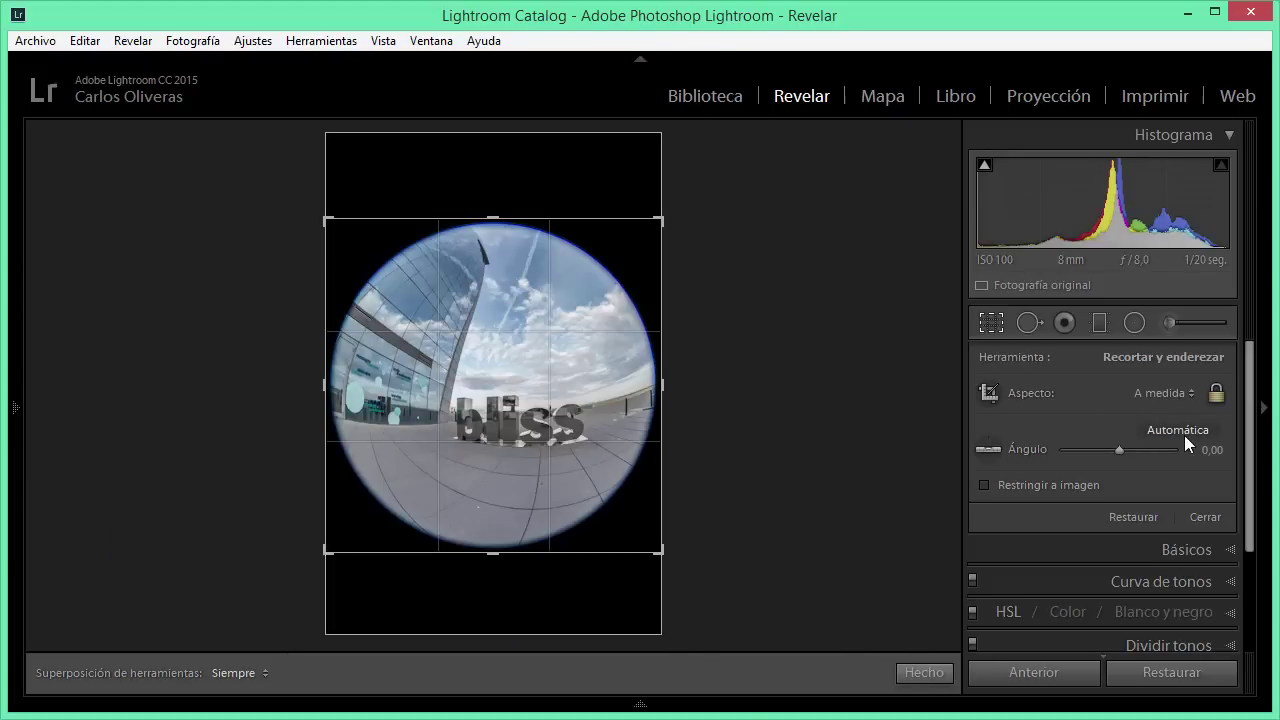
Attempt auto-straightening the fisheye photo, leave it uncropped, and advance to the seascape photo
double_click(538, 462)
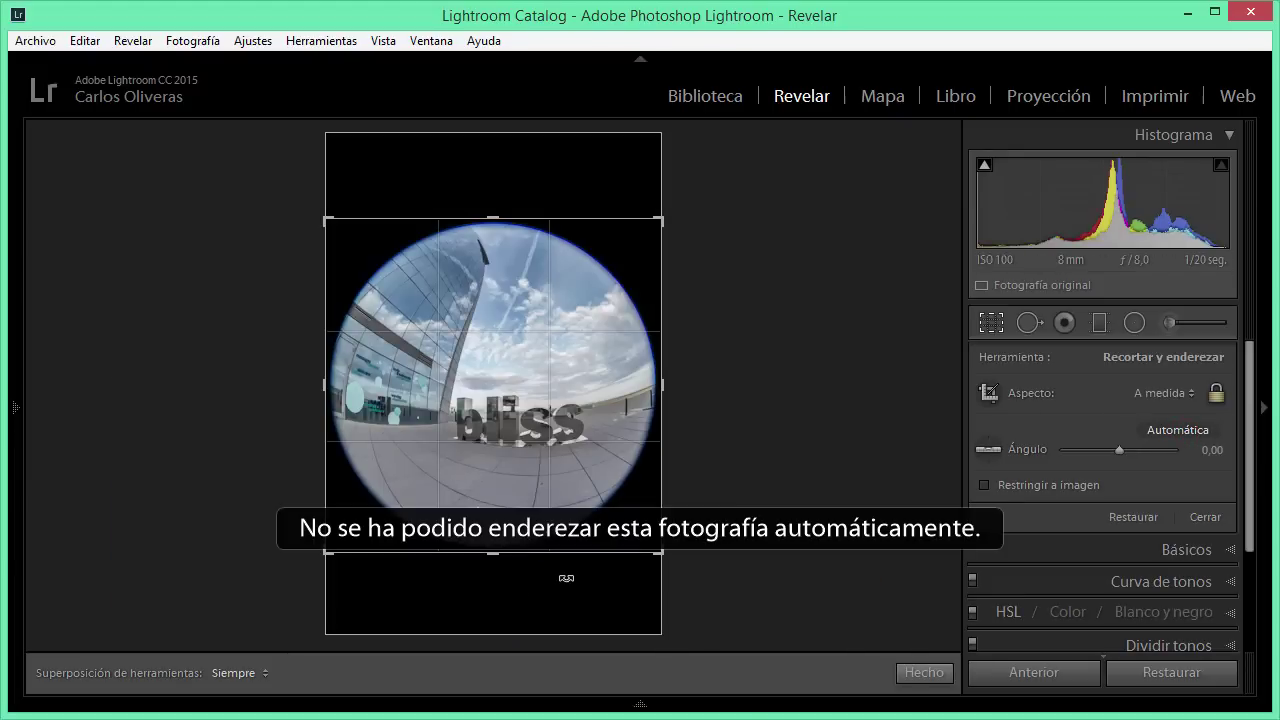
key("r")
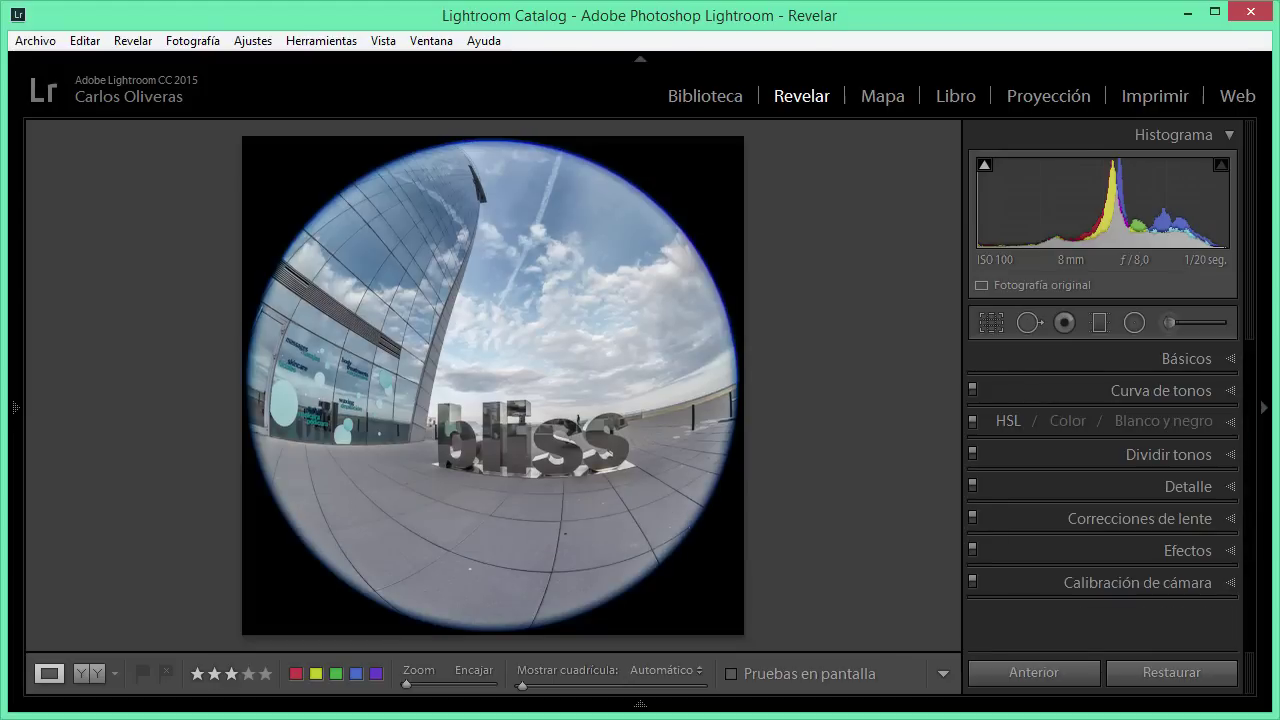
key("Right")
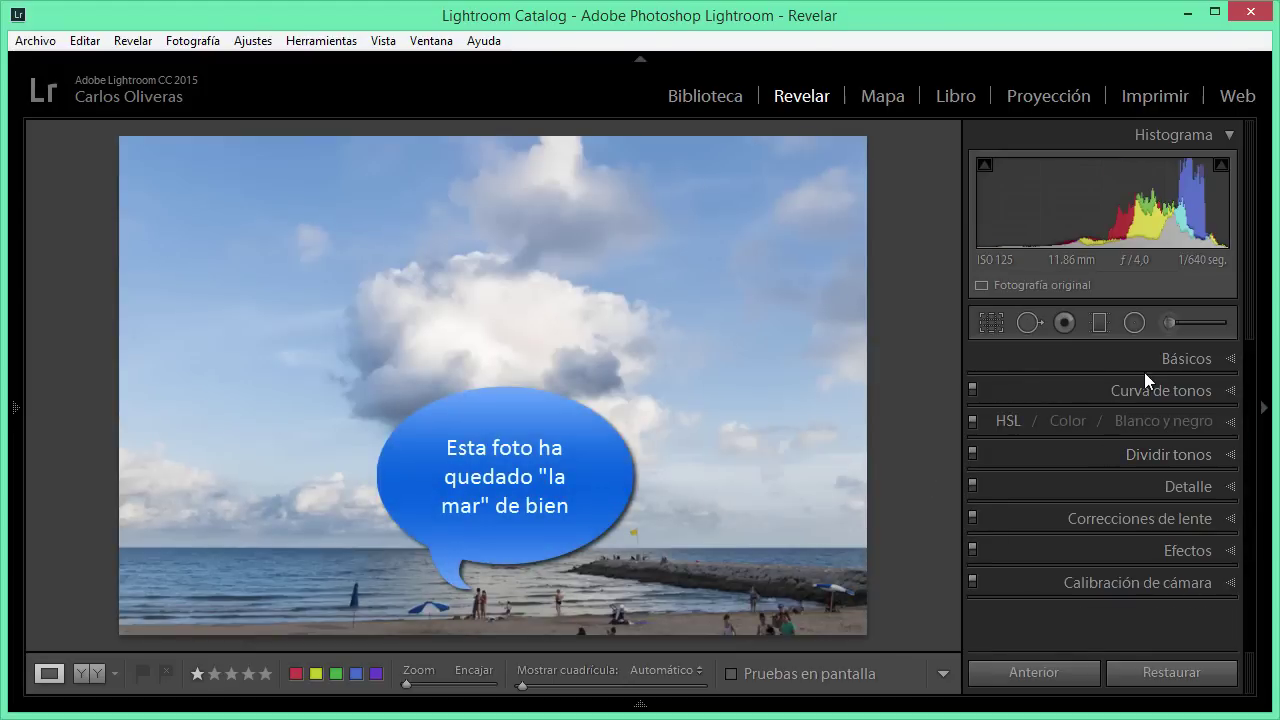